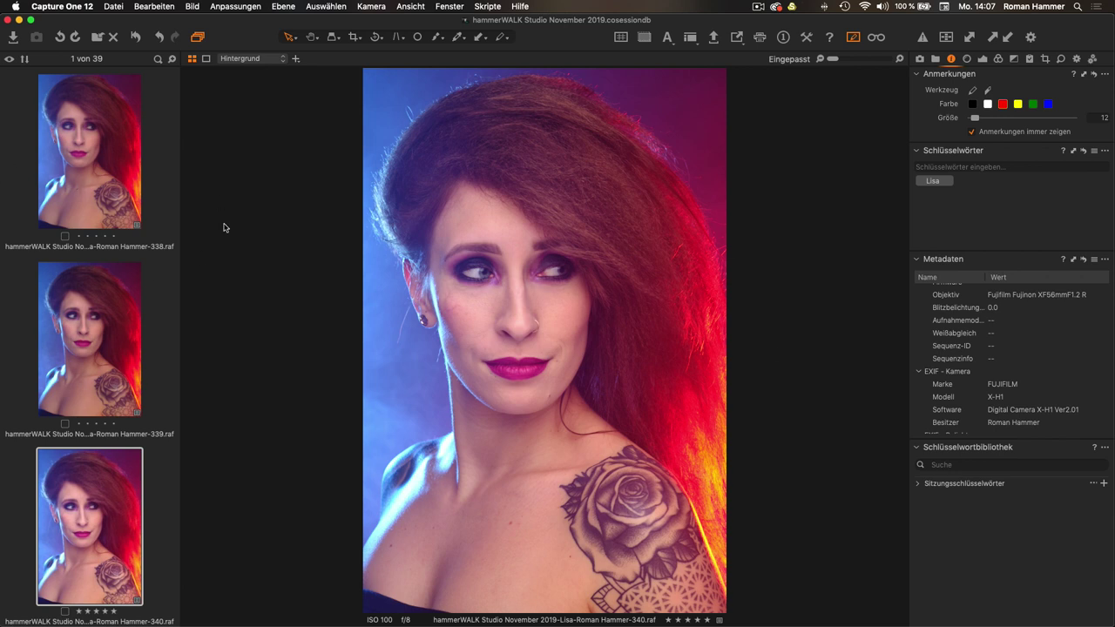
Apply the automatic white balance correction to image 340.
left_click(982, 60)
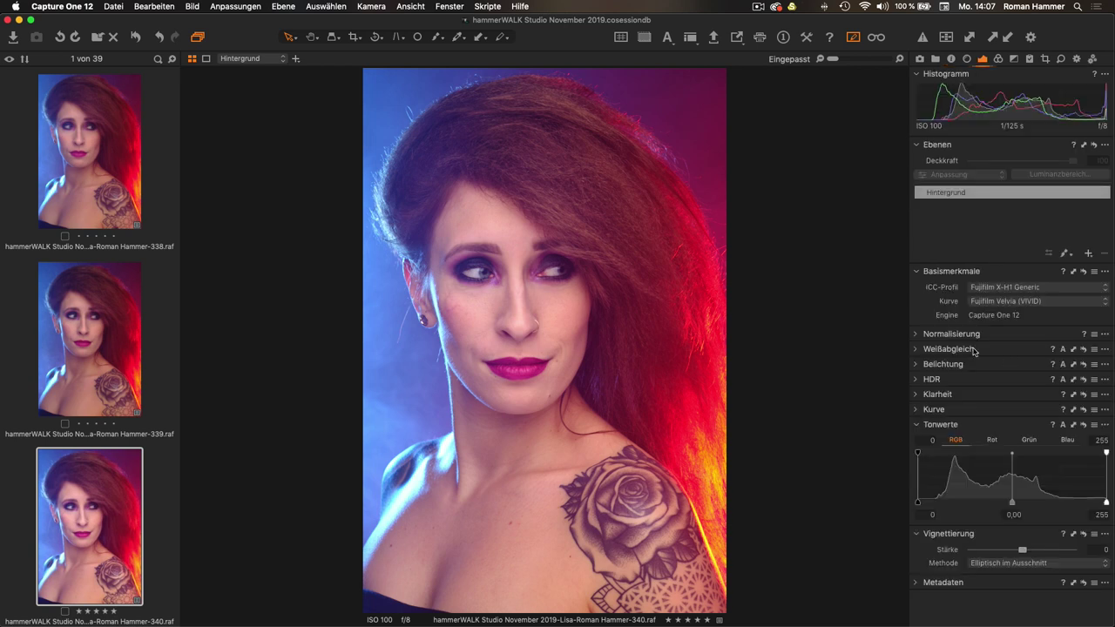
left_click(919, 350)
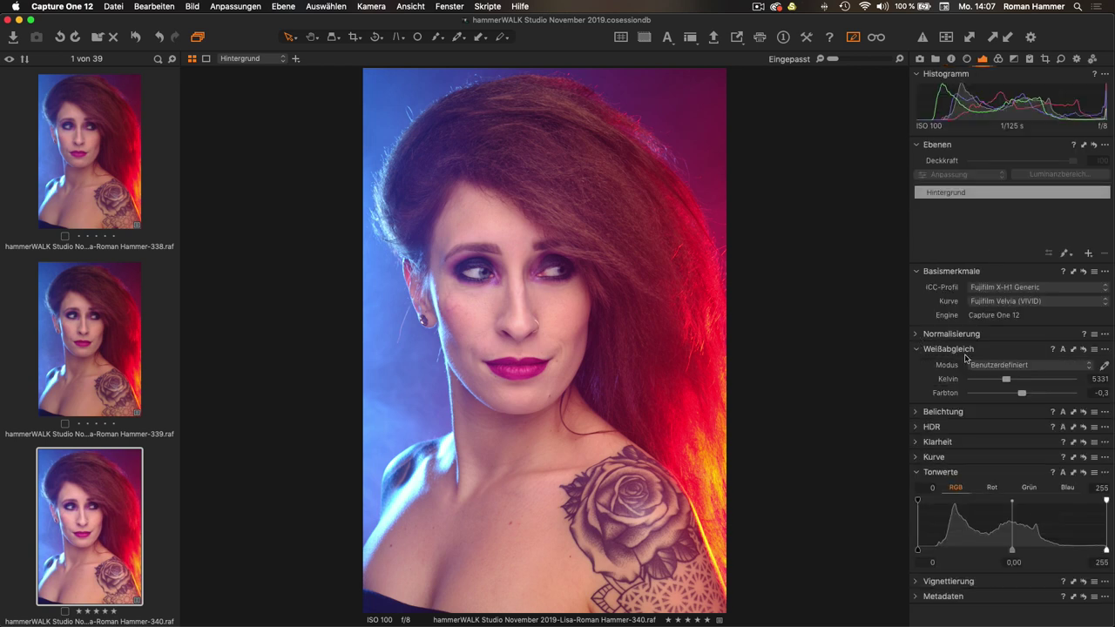
left_click(1063, 352)
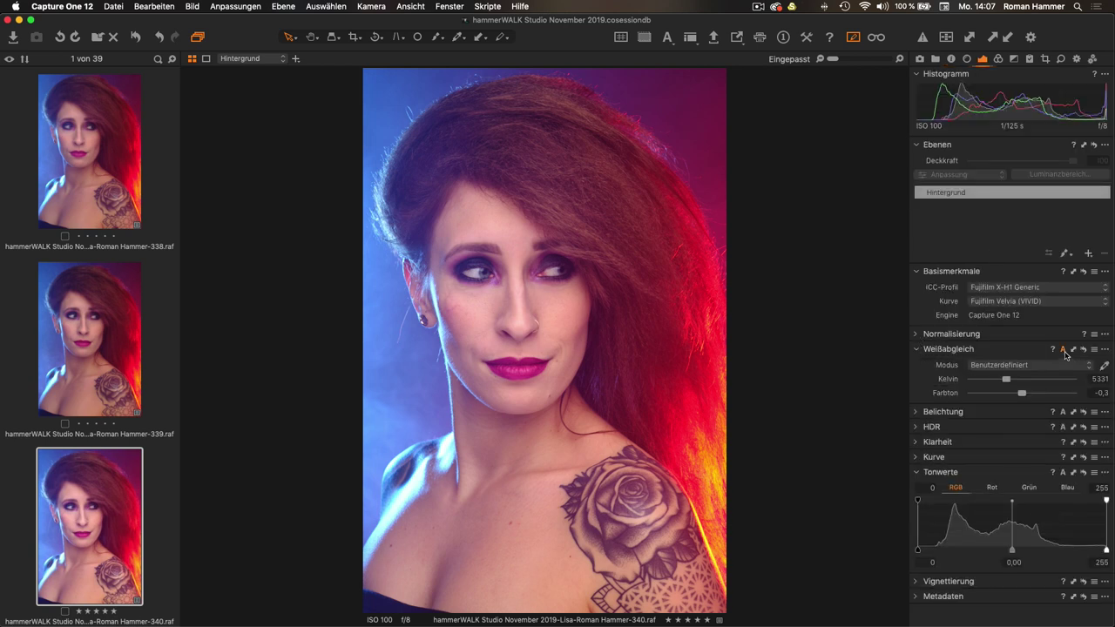
Set the exposure of image 340 to 0.68 and its contrast to 9.
left_click(925, 412)
left_click(1034, 434)
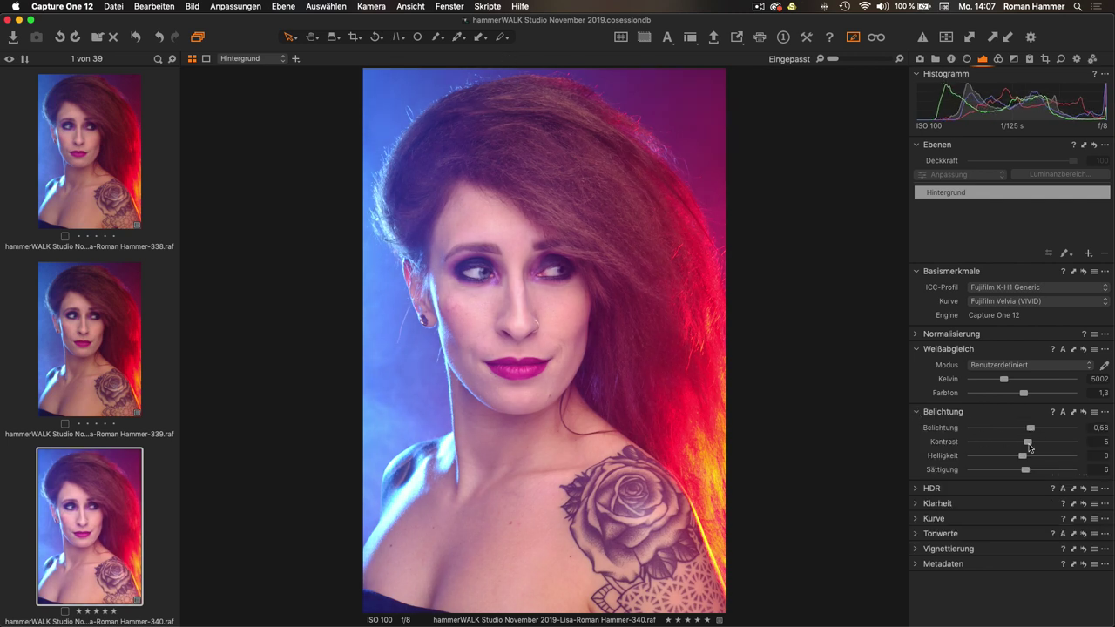
left_click_drag(1027, 441, 1031, 442)
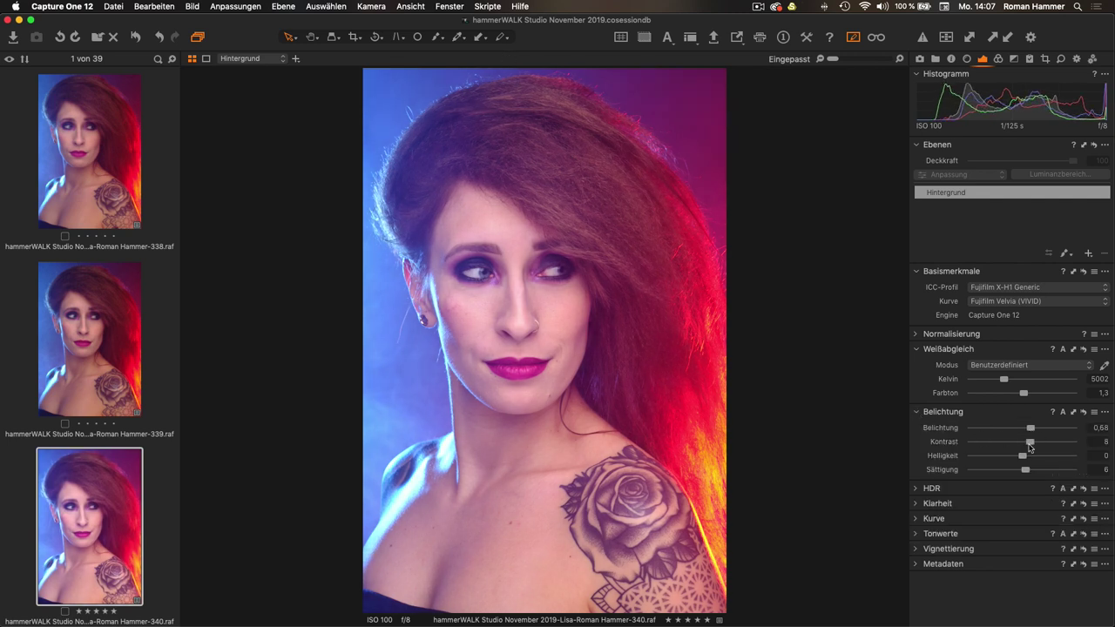
Shape the Luma curve into a gentle S with darker shadows and brighter upper midtones, and set the saturation to 14.
left_click(925, 518)
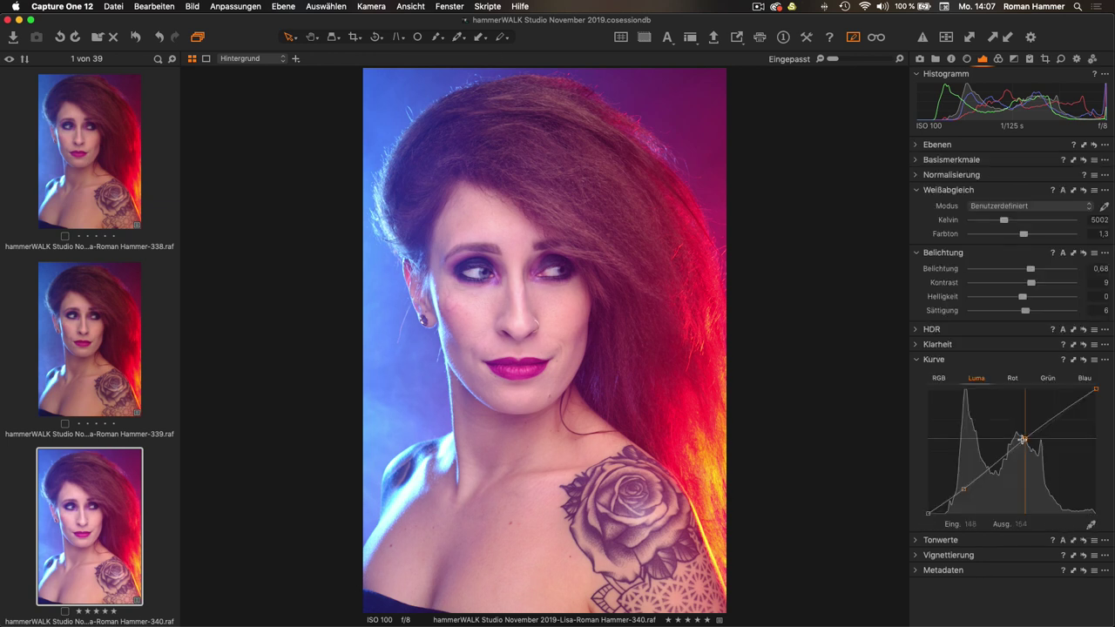
left_click_drag(963, 489, 962, 491)
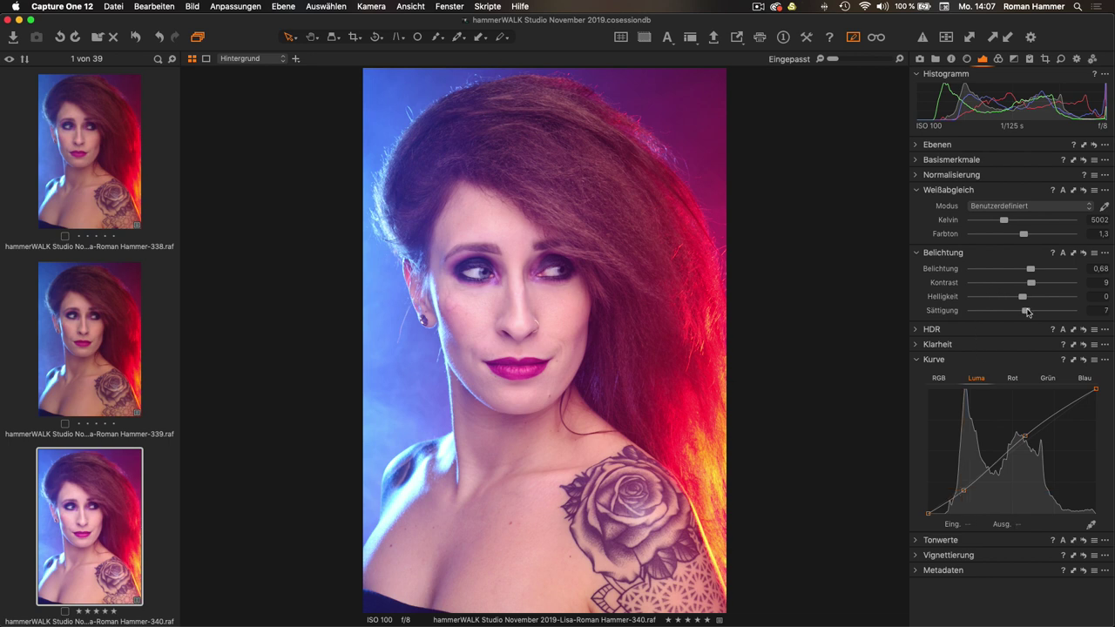
left_click_drag(1028, 312, 1028, 312)
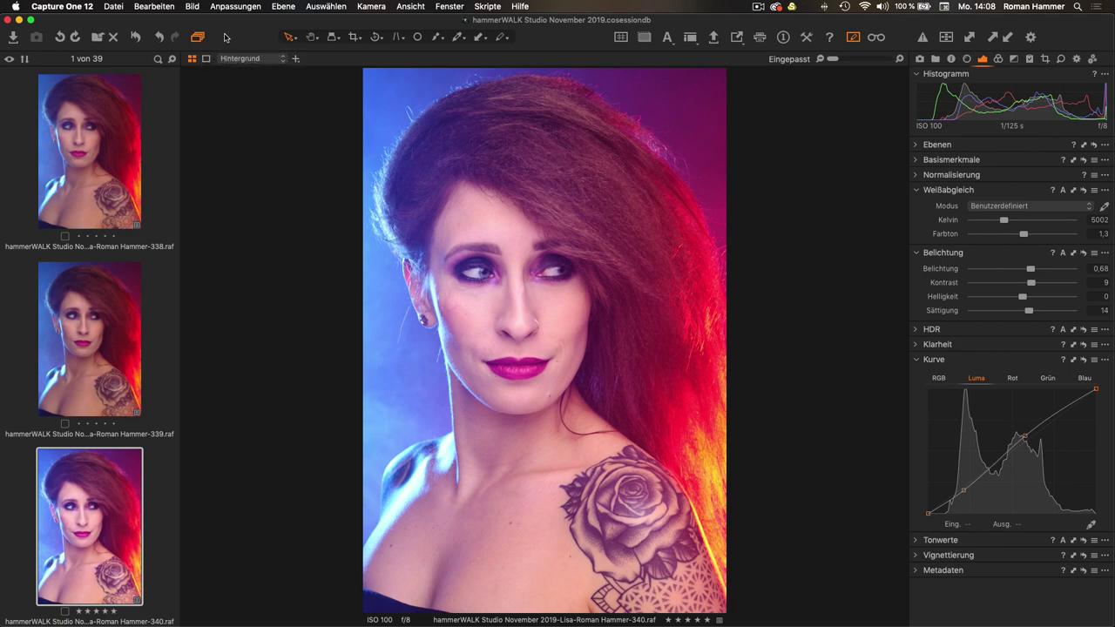
Examine the toolbar customization sheet for the tools that copy and apply adjustments, leaving the toolbar as it is.
right_click(225, 36)
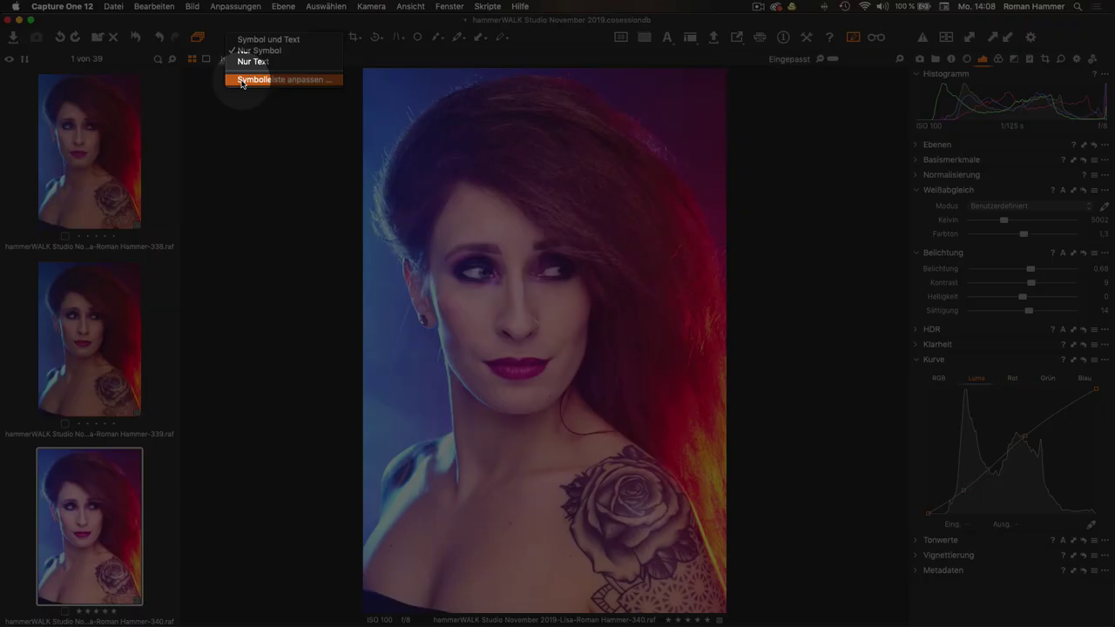
left_click(241, 80)
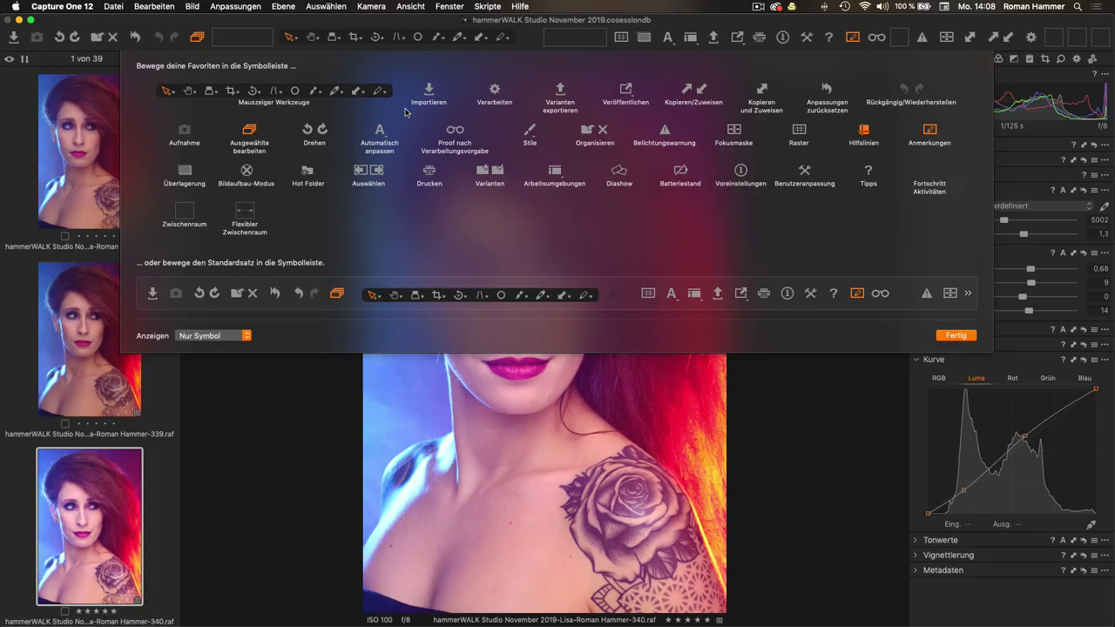
left_click_drag(249, 131, 345, 296)
left_click(955, 335)
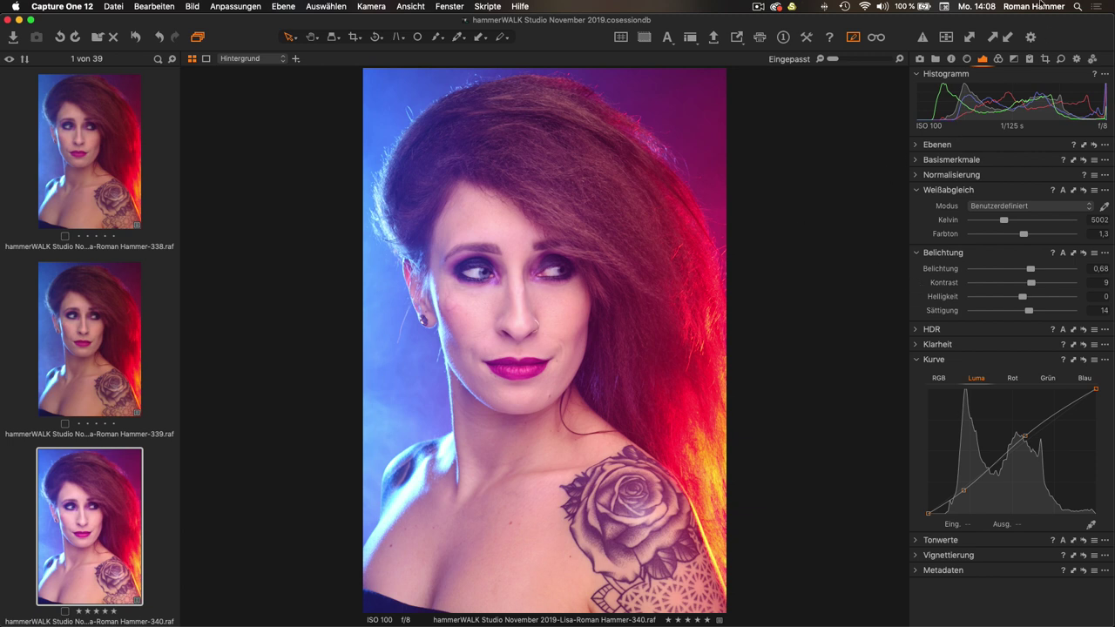
right_click(984, 27)
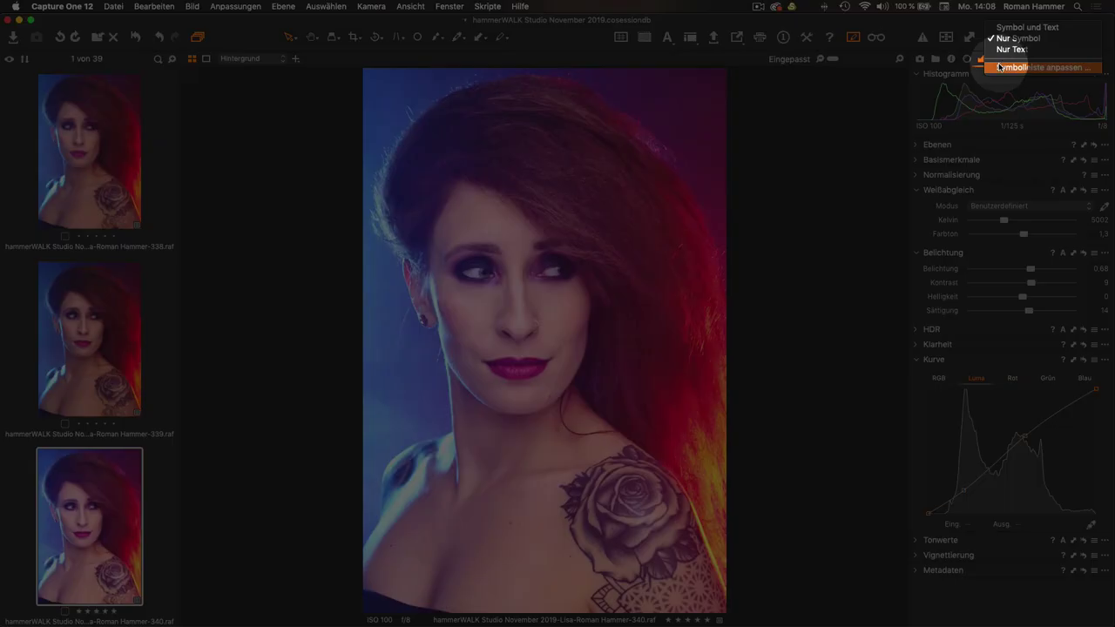
left_click(998, 59)
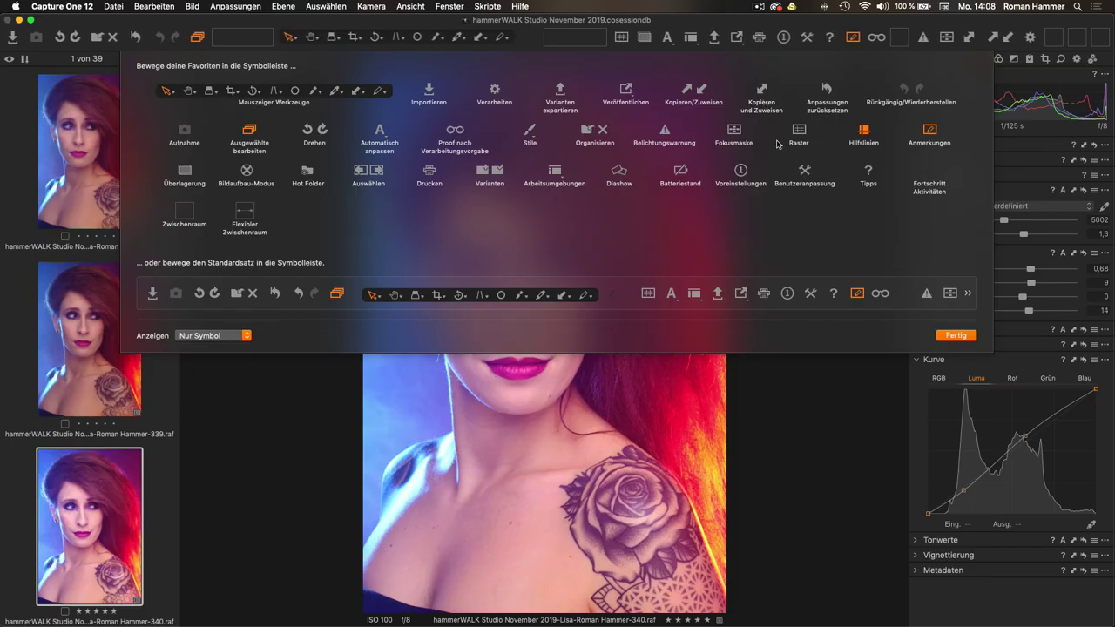
left_click(956, 335)
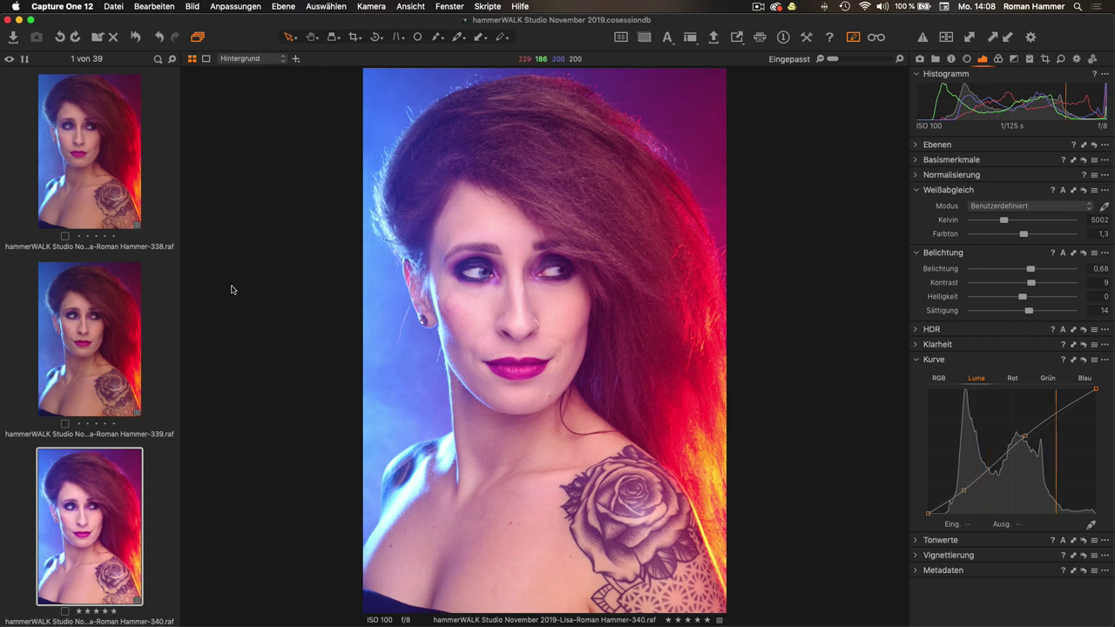
Select images 340 and 339 with 340 as the primary variant, and start copying its adjustments to the selection.
left_click(119, 343)
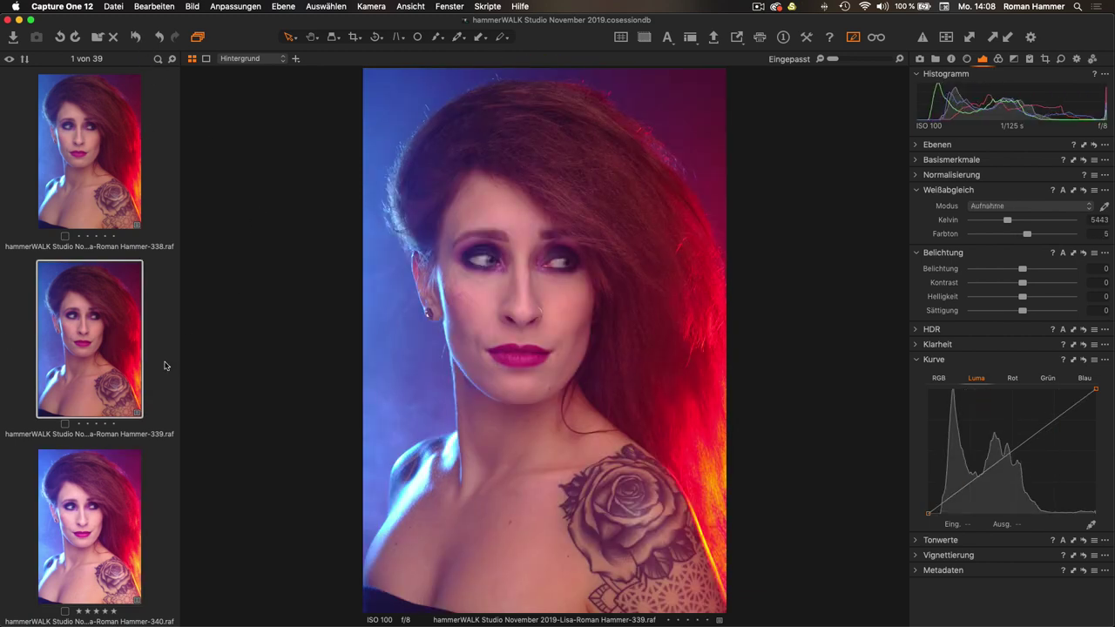
left_click(99, 486)
left_click(101, 357, "super")
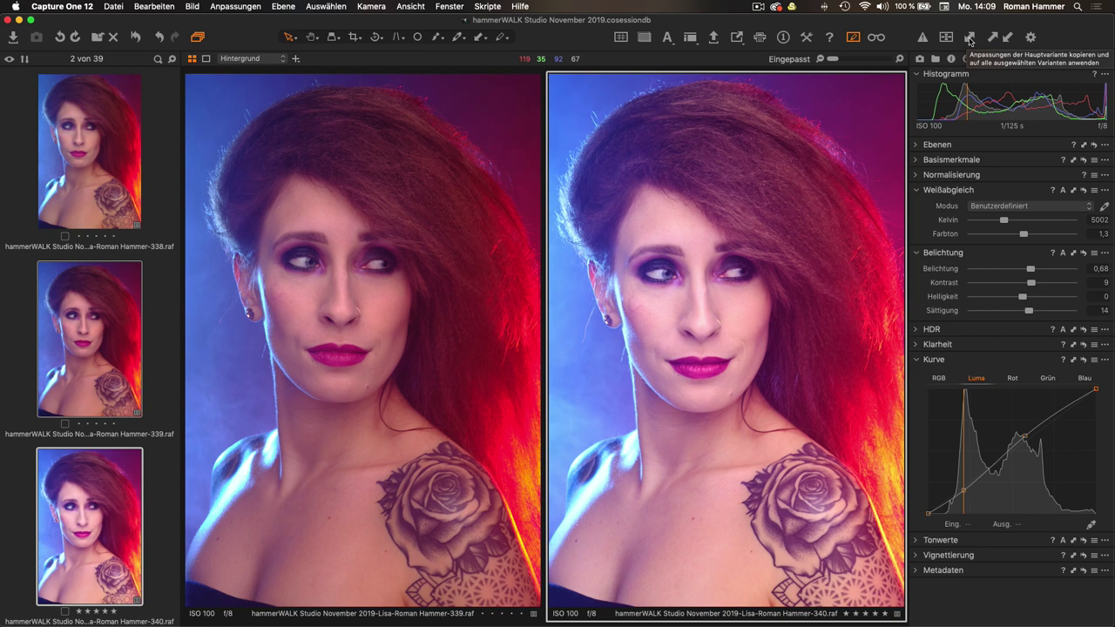
left_click(970, 41)
Review which adjustments are included for copying, from exposure, curve and colour through lens correction, composition, details and metadata.
scroll(980, 117, "down", 5)
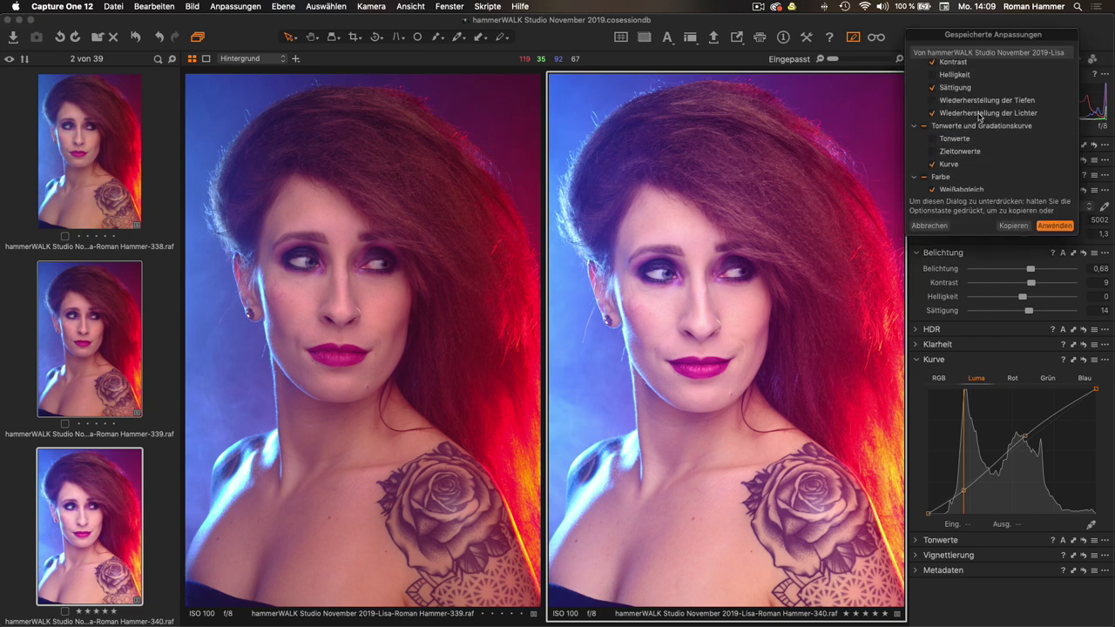
scroll(980, 118, "down", 5)
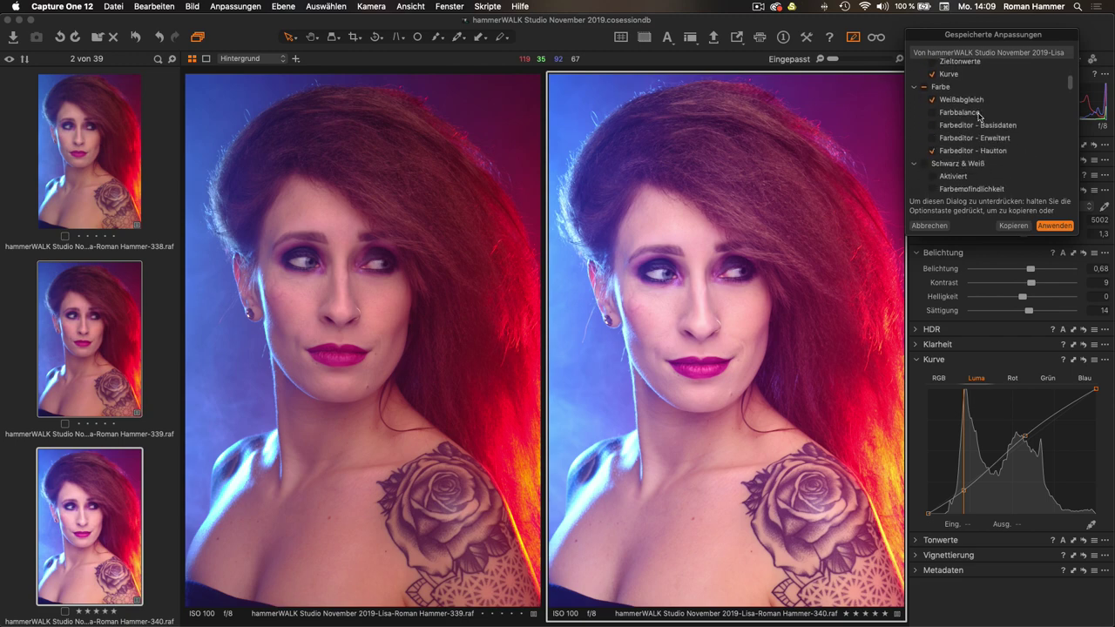
scroll(980, 117, "down", 2)
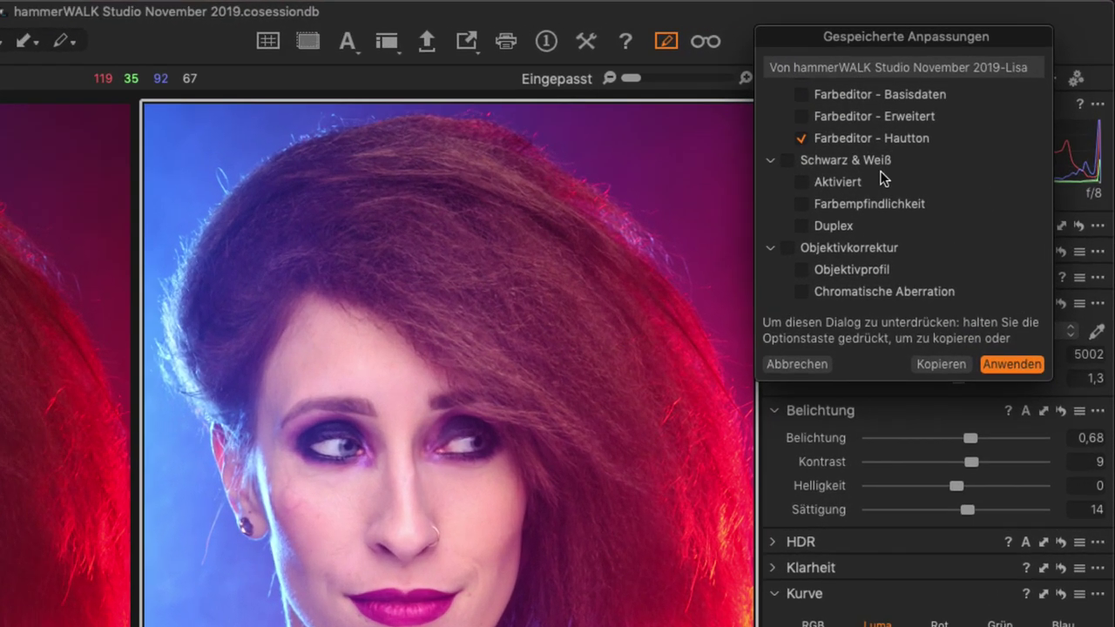
scroll(980, 116, "down", 5)
scroll(882, 177, "down", 2)
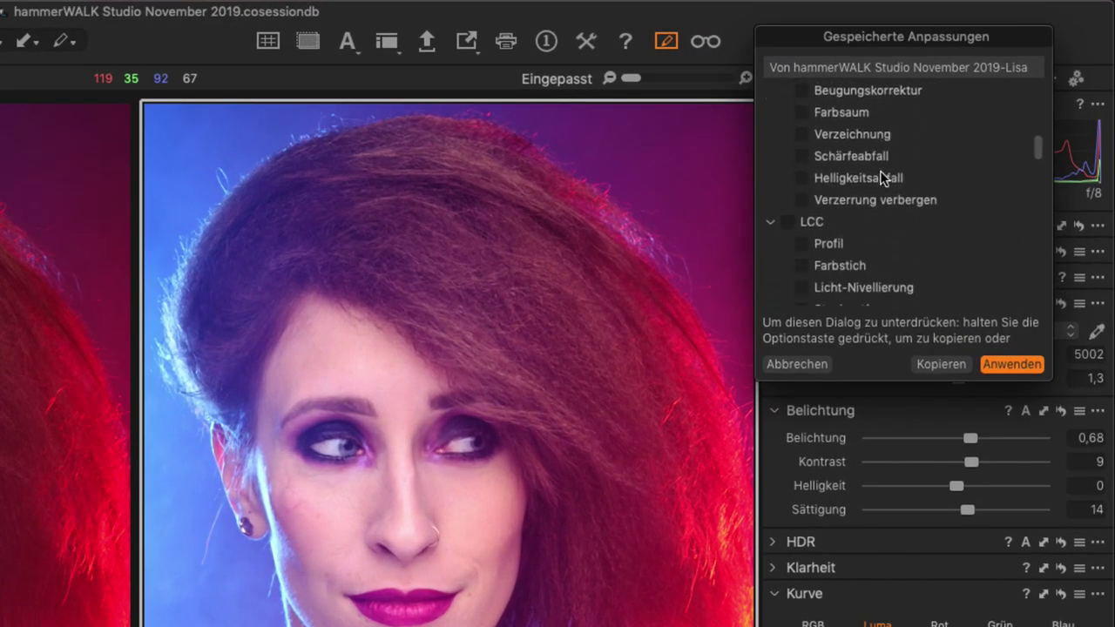
scroll(892, 199, "down", 10)
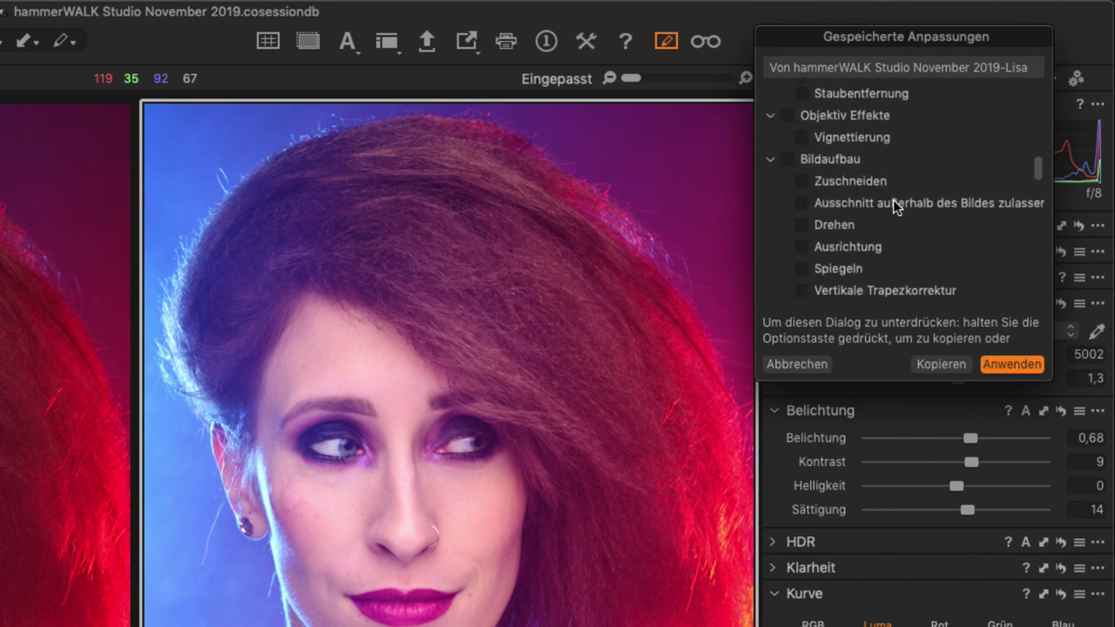
scroll(893, 201, "down", 1)
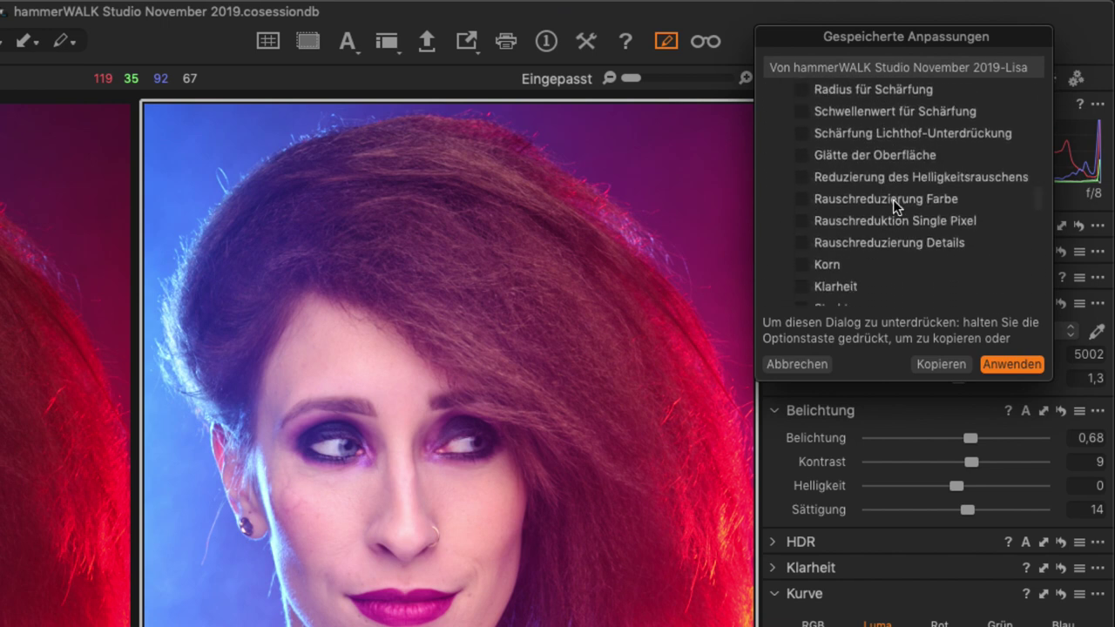
scroll(892, 200, "down", 10)
scroll(883, 226, "down", 5)
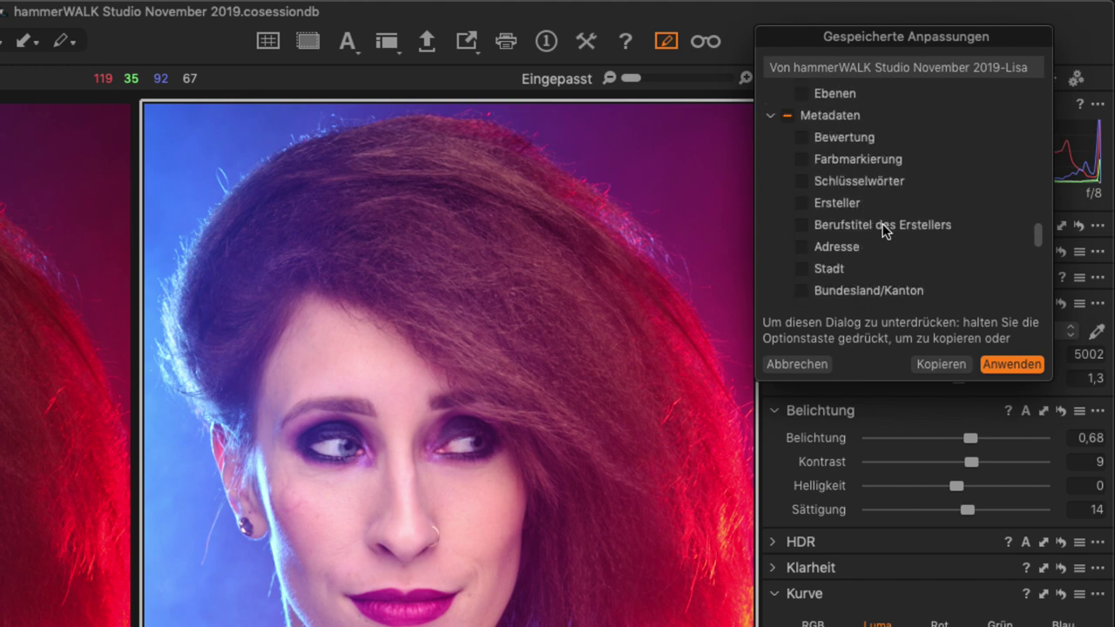
Include the Ersteller metadata field in the copied adjustments and apply them to the selected variants.
scroll(863, 220, "up", 2)
left_click(799, 227)
scroll(847, 232, "up", 1)
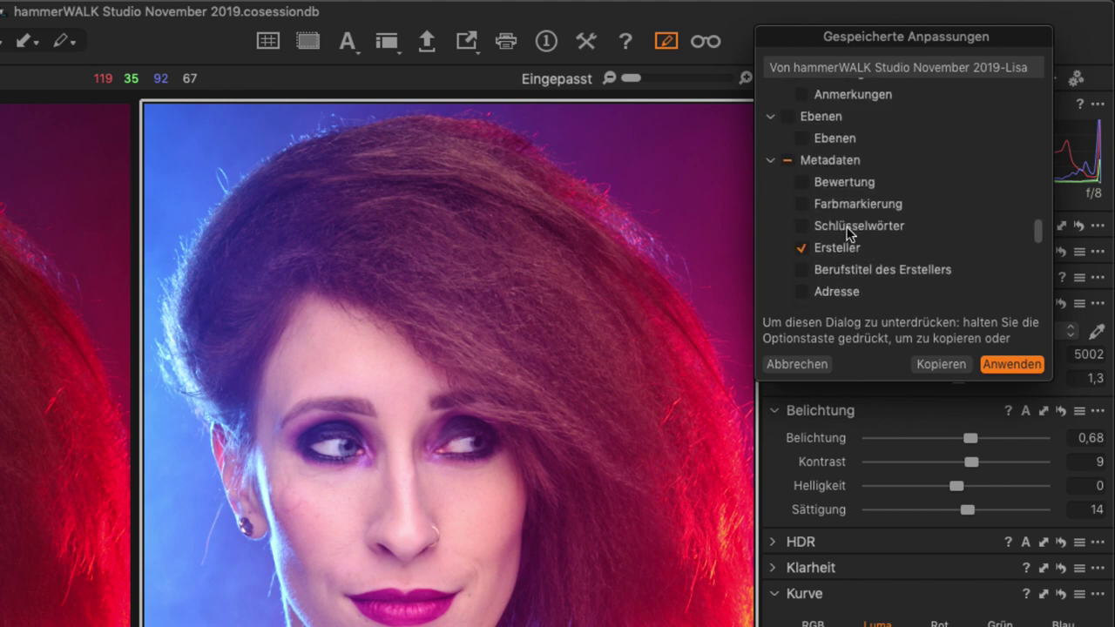
scroll(854, 231, "down", 5)
scroll(906, 253, "down", 10)
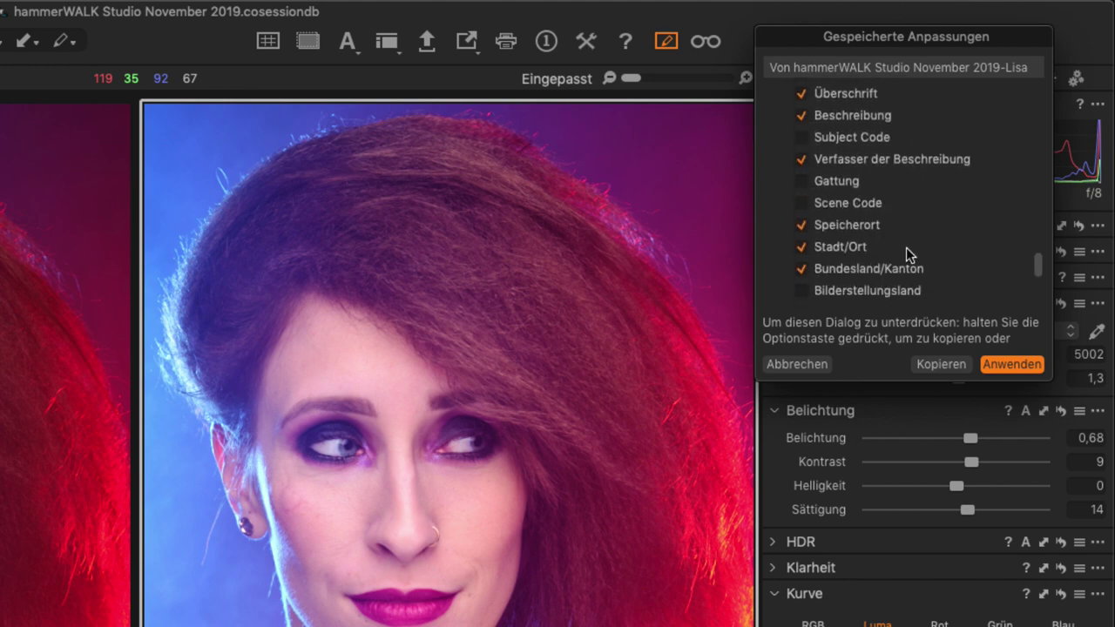
scroll(877, 207, "up", 1)
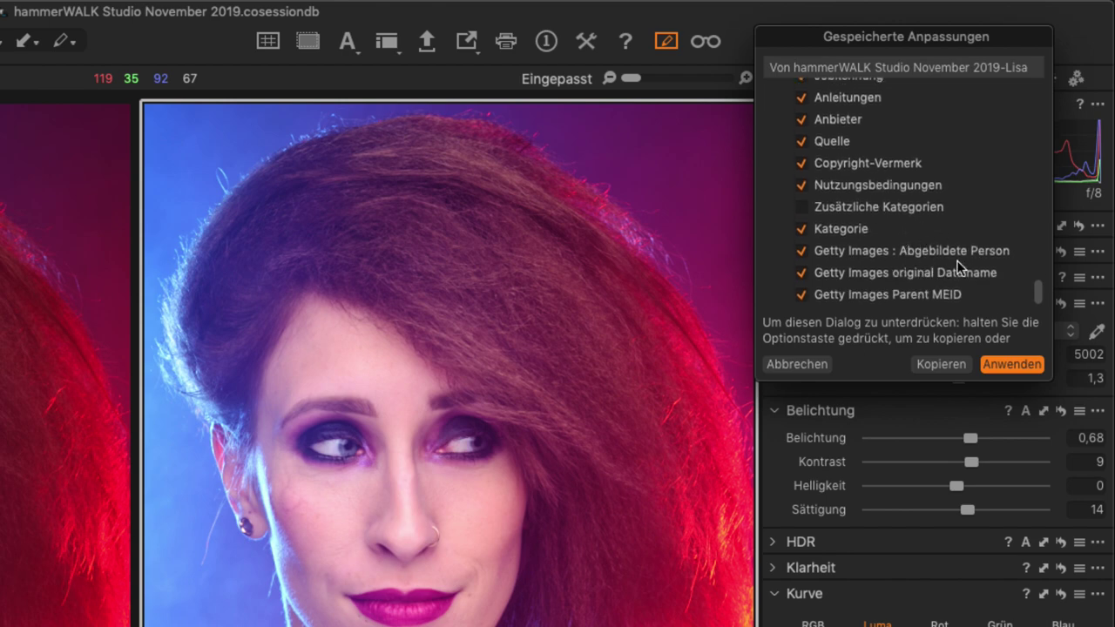
left_click(1003, 364)
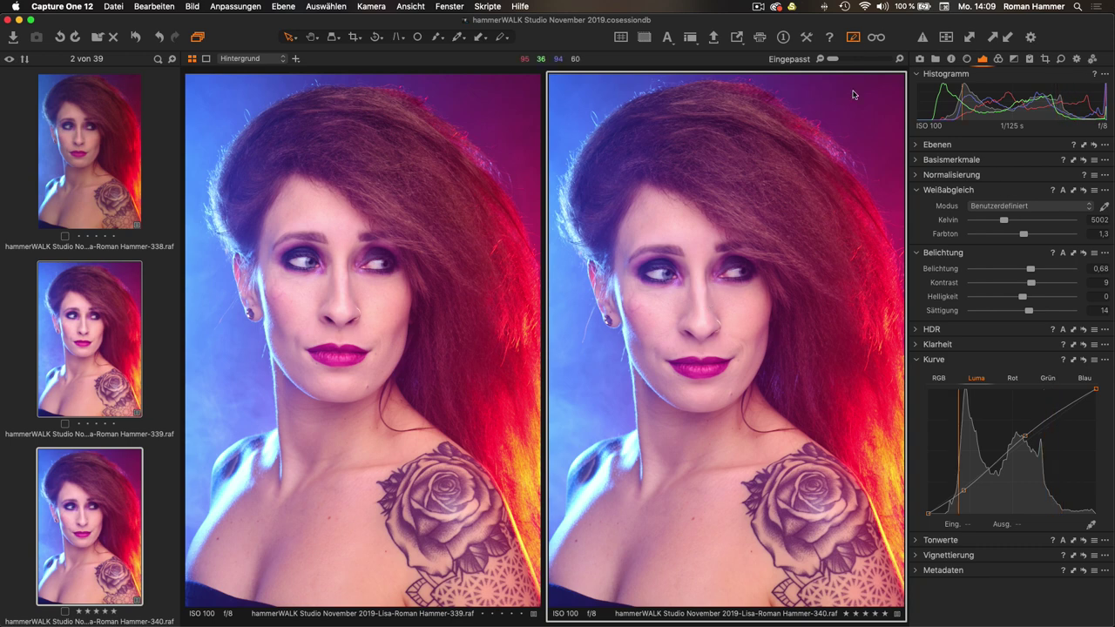
Select only image 340, and set its exposure to 0.36 and its contrast to 10.
left_click(166, 368)
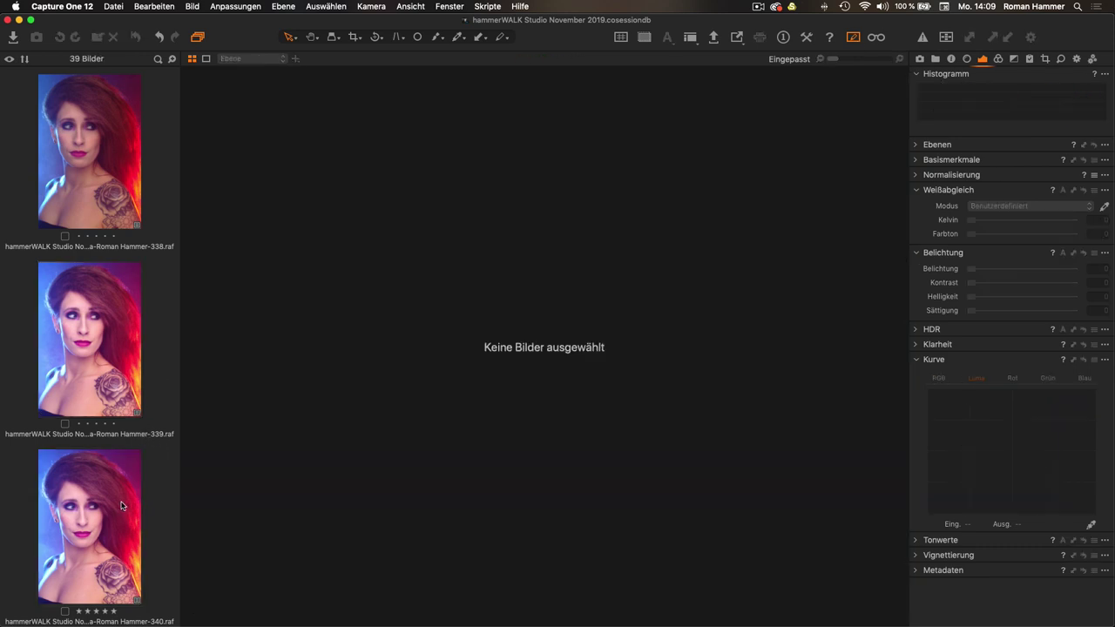
key("Down")
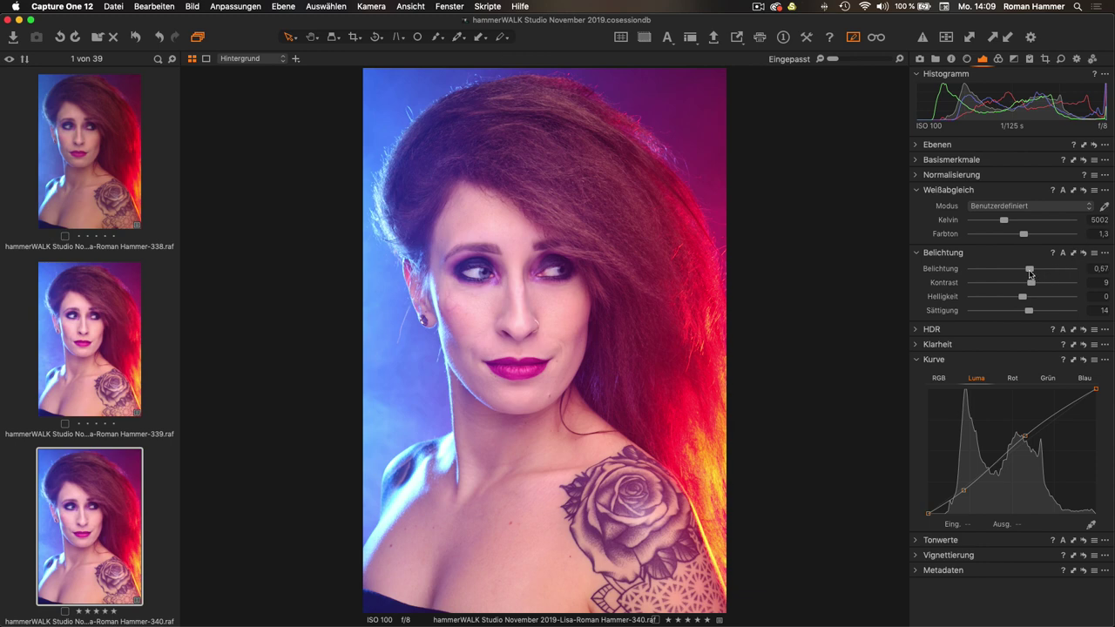
left_click_drag(1029, 272, 1026, 273)
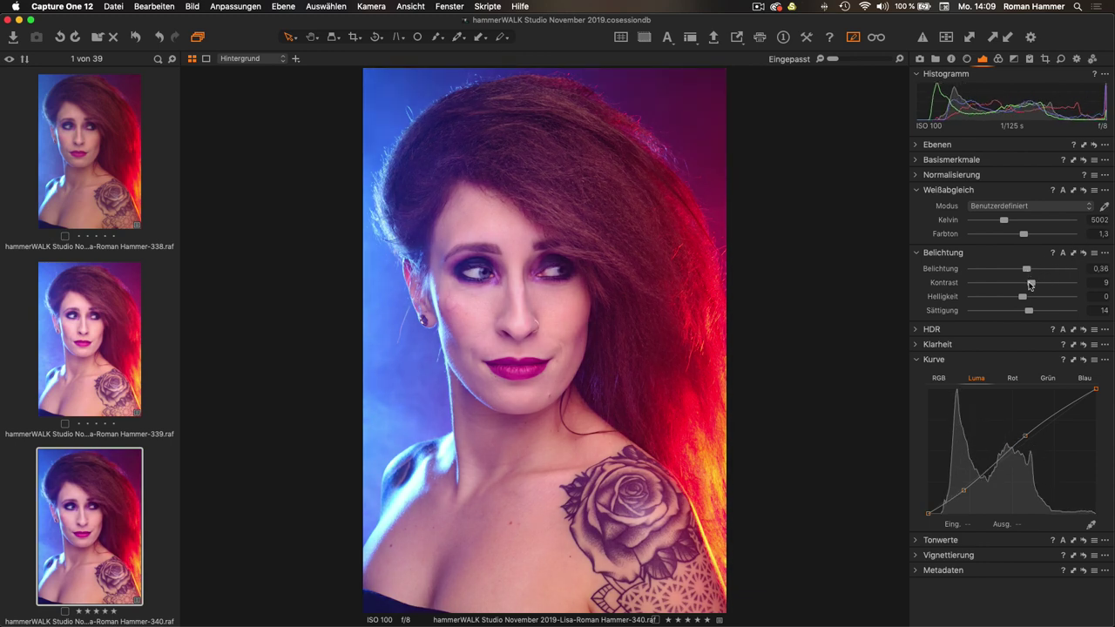
left_click_drag(1032, 283, 1032, 283)
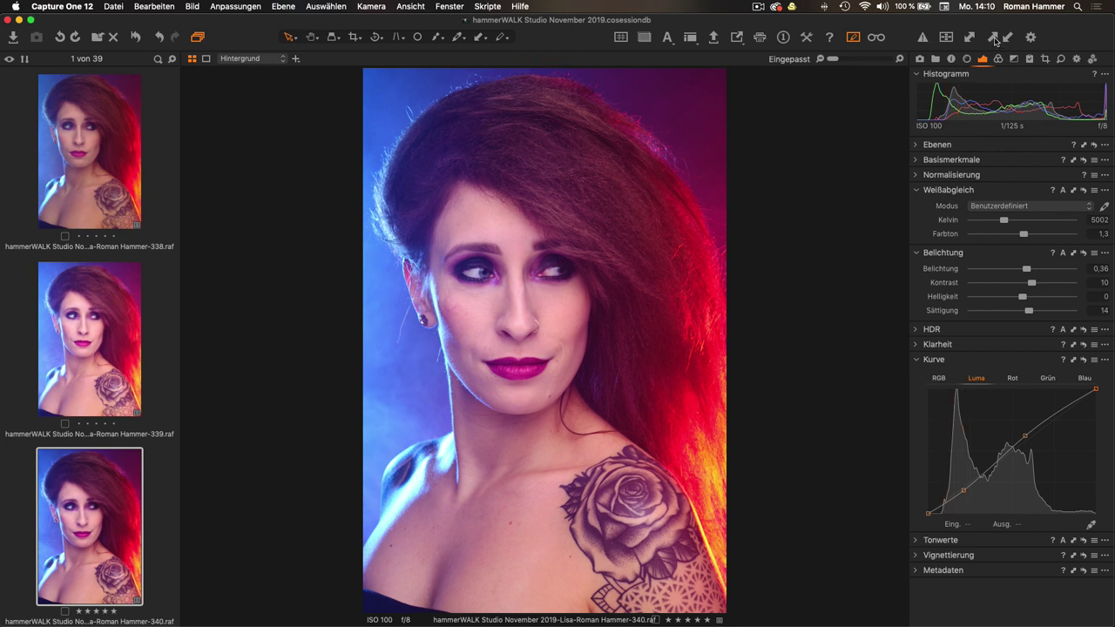
Copy the adjustments of image 340 and apply them to image 339.
key("shift+super")
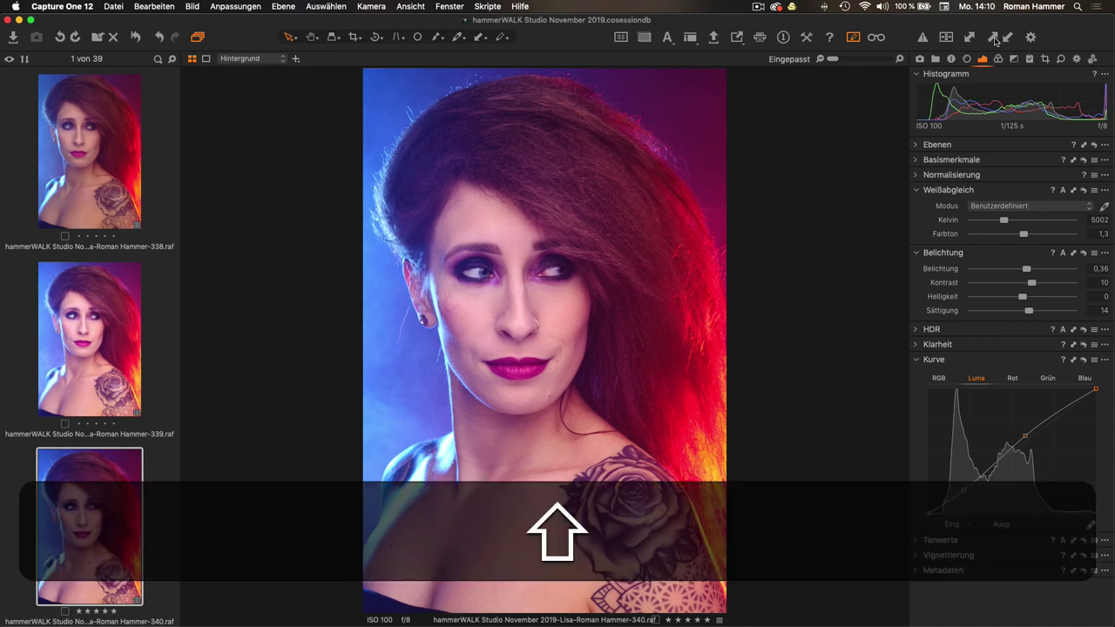
key("shift+super+c")
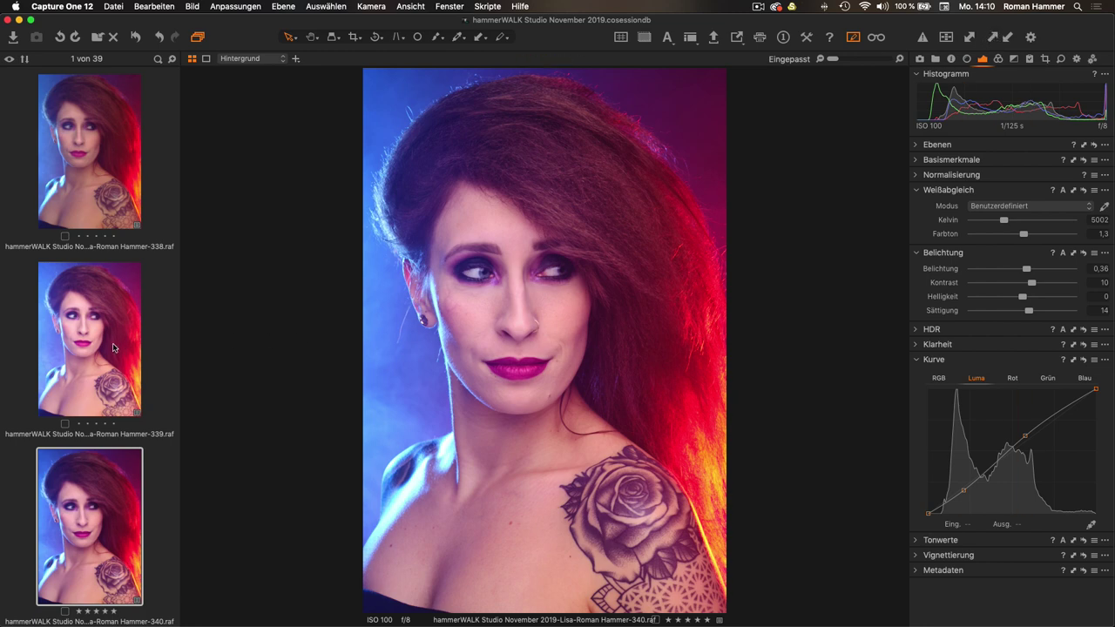
left_click(94, 294)
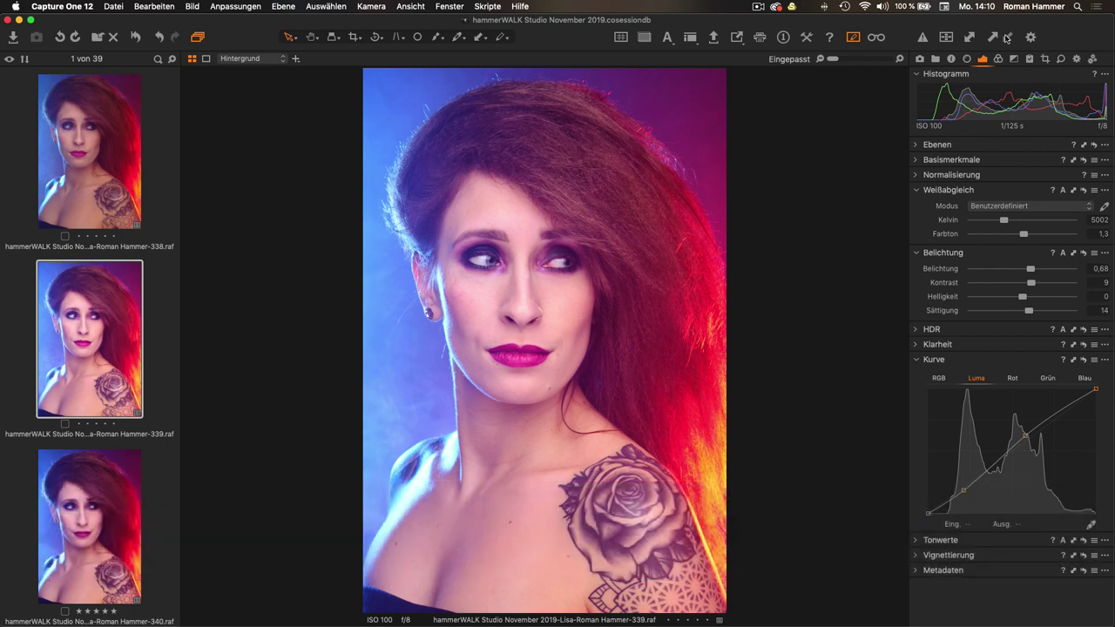
left_click(1006, 38)
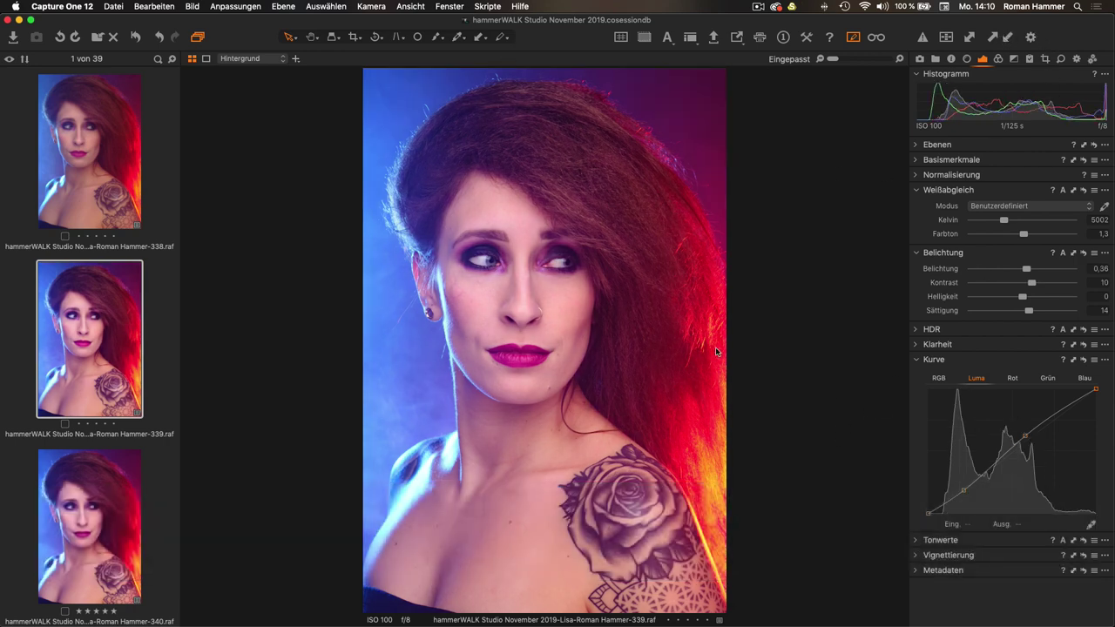
Select all images in the session, with image 340 as the primary one, and apply the copied adjustments to them.
left_click(108, 483)
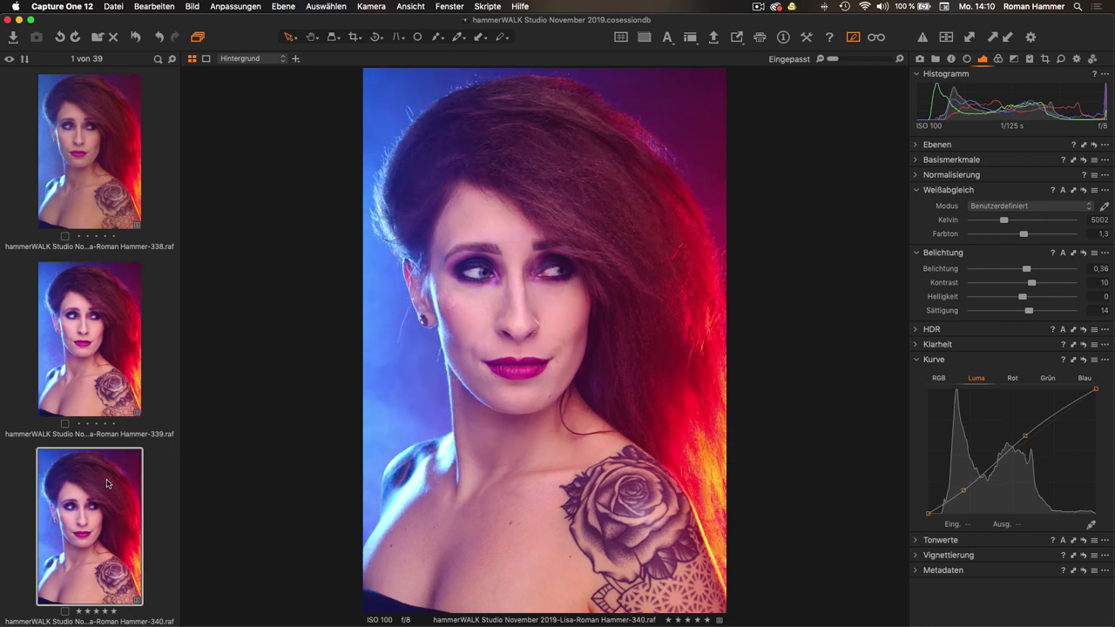
key("super")
key("super+a")
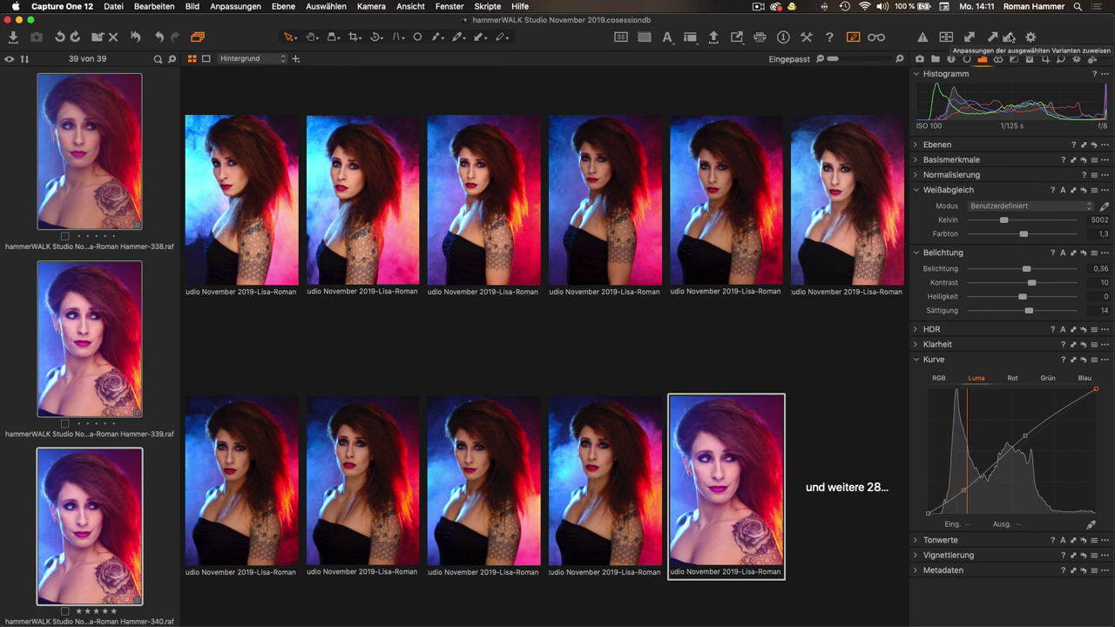
left_click(1011, 37)
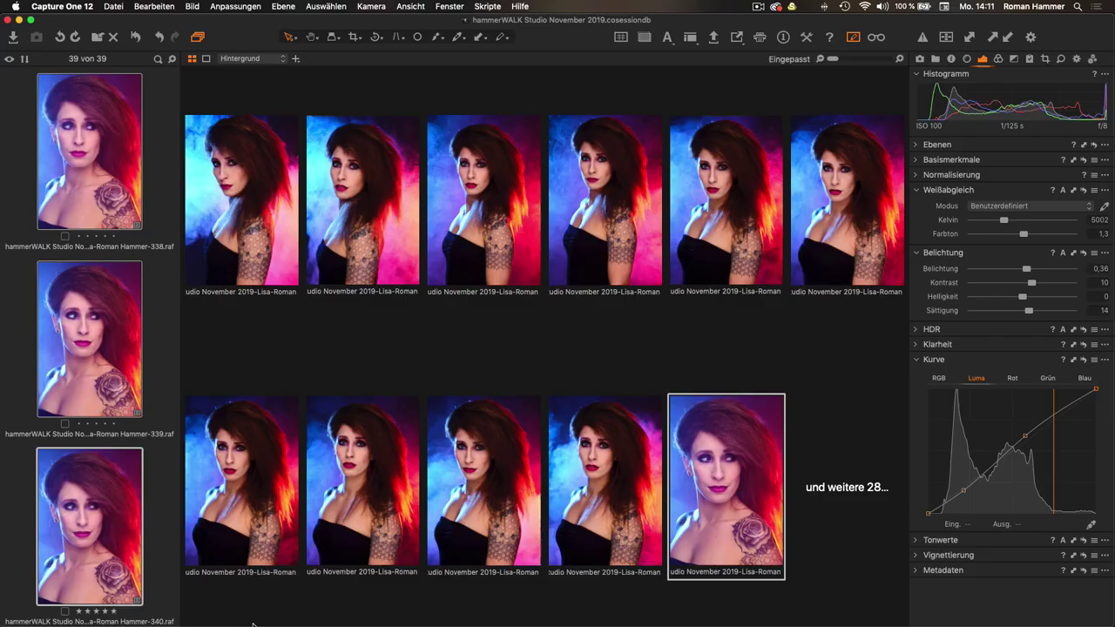
Remove image 340 from the selection and check the applied look on the thumbnails from image 296 to 339.
scroll(96, 411, "up", 1)
scroll(95, 411, "up", 10)
left_click(96, 331, "super")
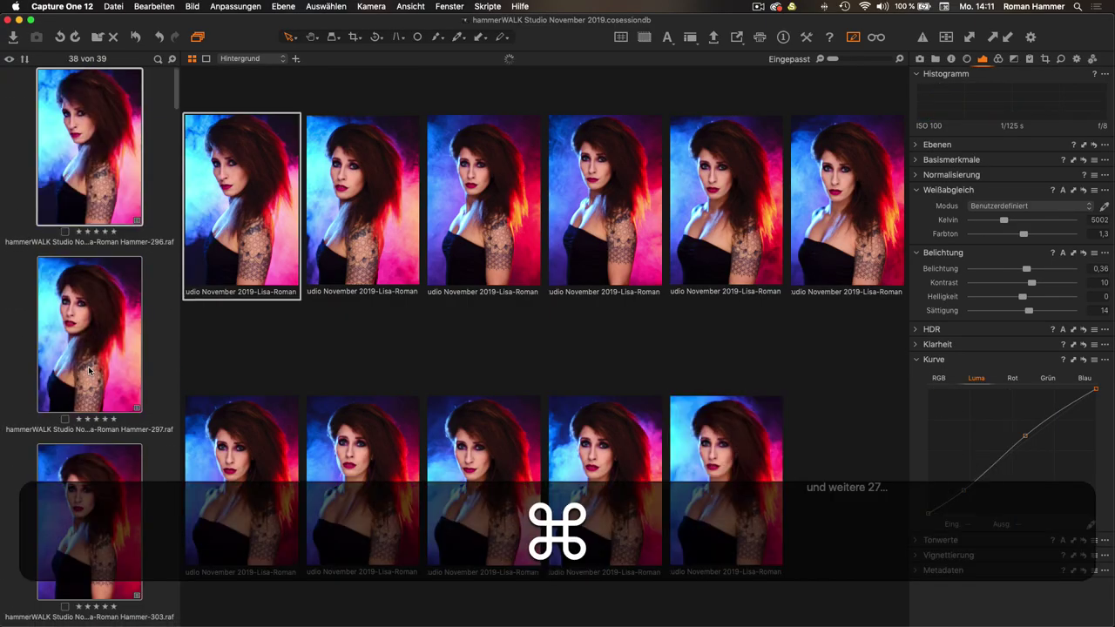
left_click(96, 324, "super")
left_click(96, 335, "super")
scroll(101, 366, "down", 10)
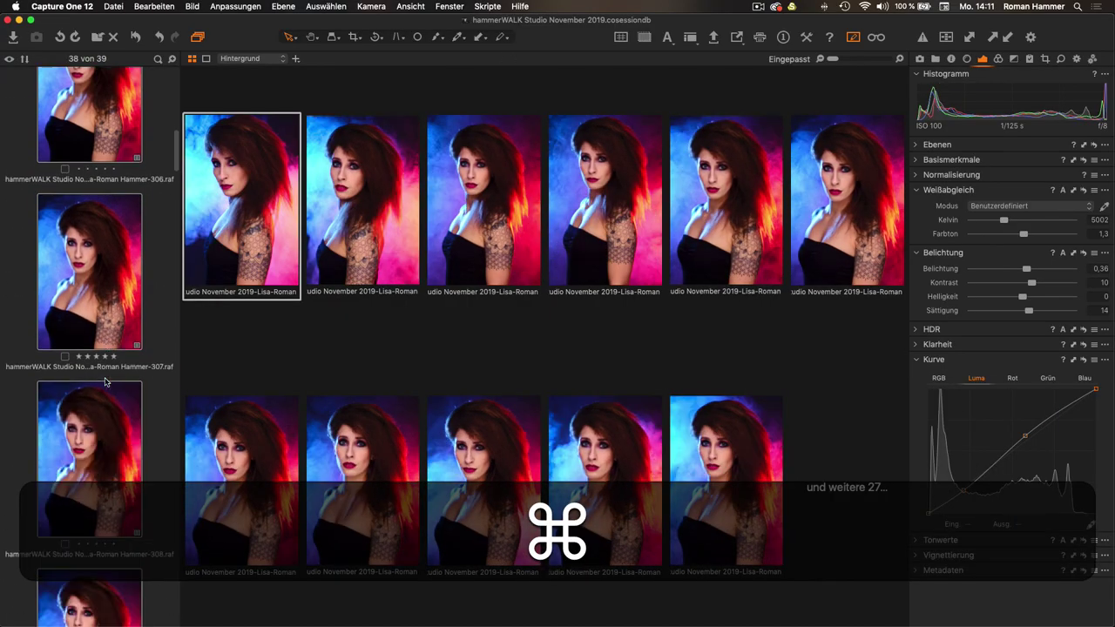
scroll(104, 382, "down", 15)
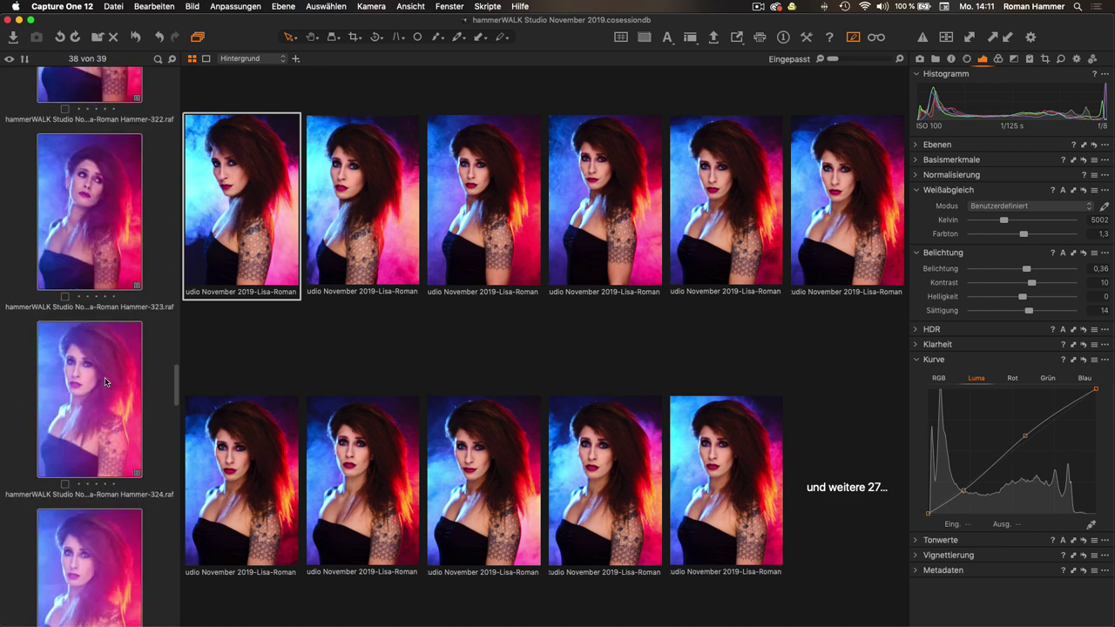
scroll(105, 381, "down", 5)
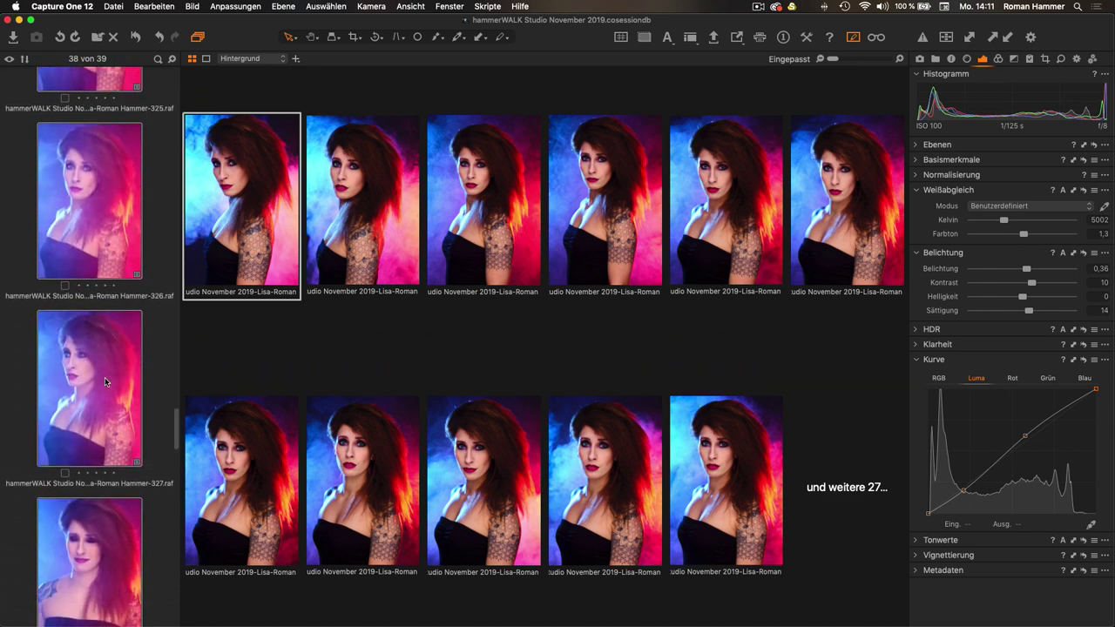
scroll(105, 382, "down", 6)
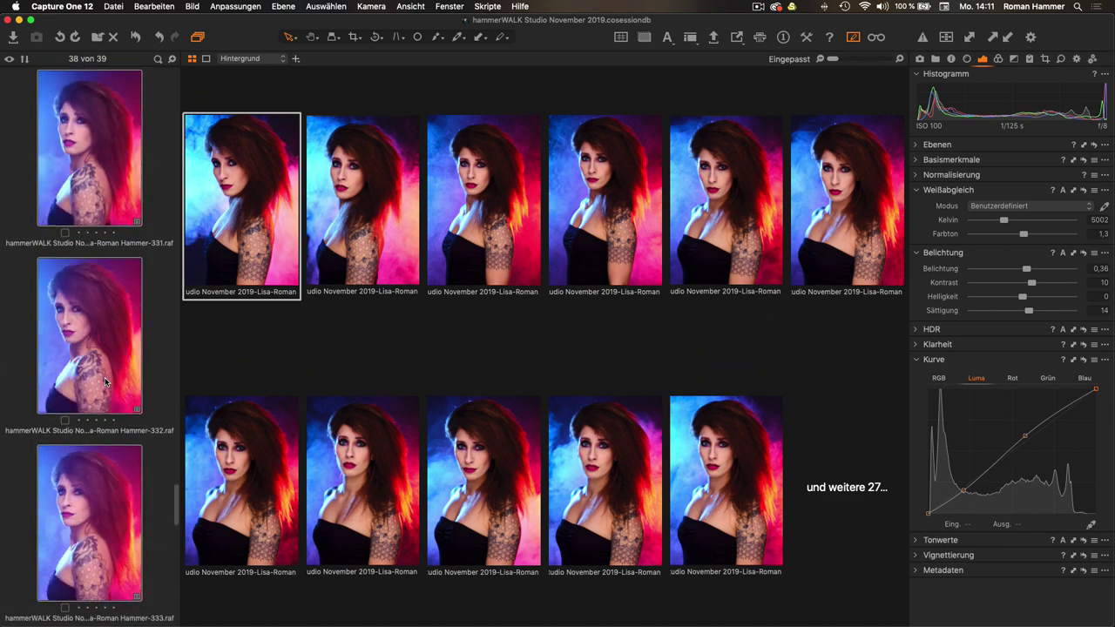
scroll(104, 381, "down", 6)
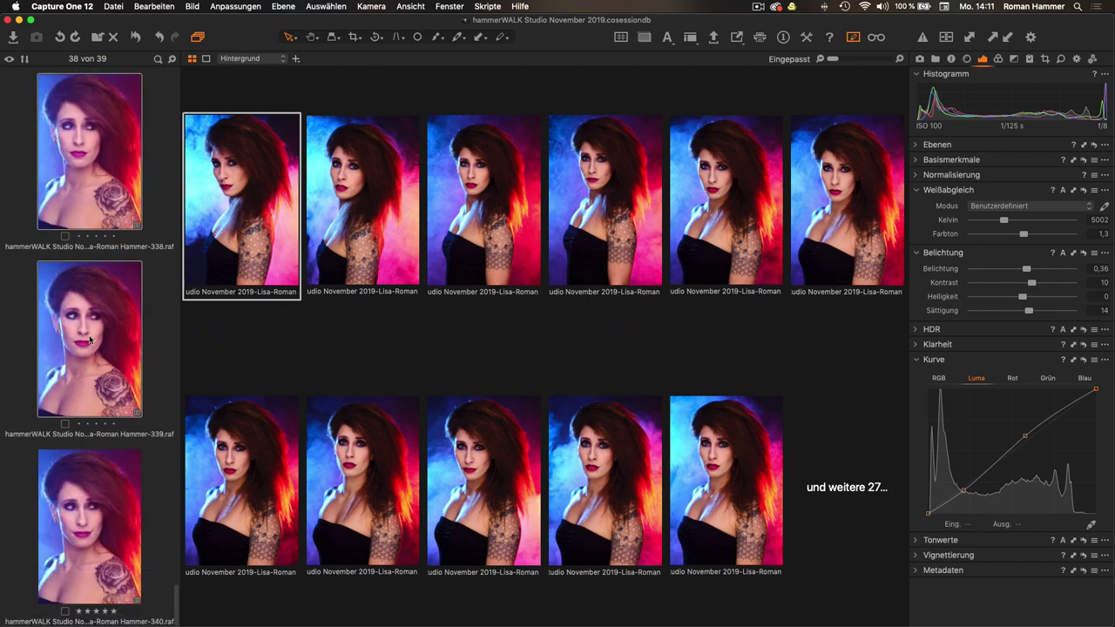
Remove images 339 down to 316 from the selection, keeping images 296 to 315 selected.
left_click(105, 155, "super")
key("shift+Up")
key("shift+Up")
key("shift+Up")
key("shift+Up")
key("shift+Up")
key("shift+Up")
key("shift+Up")
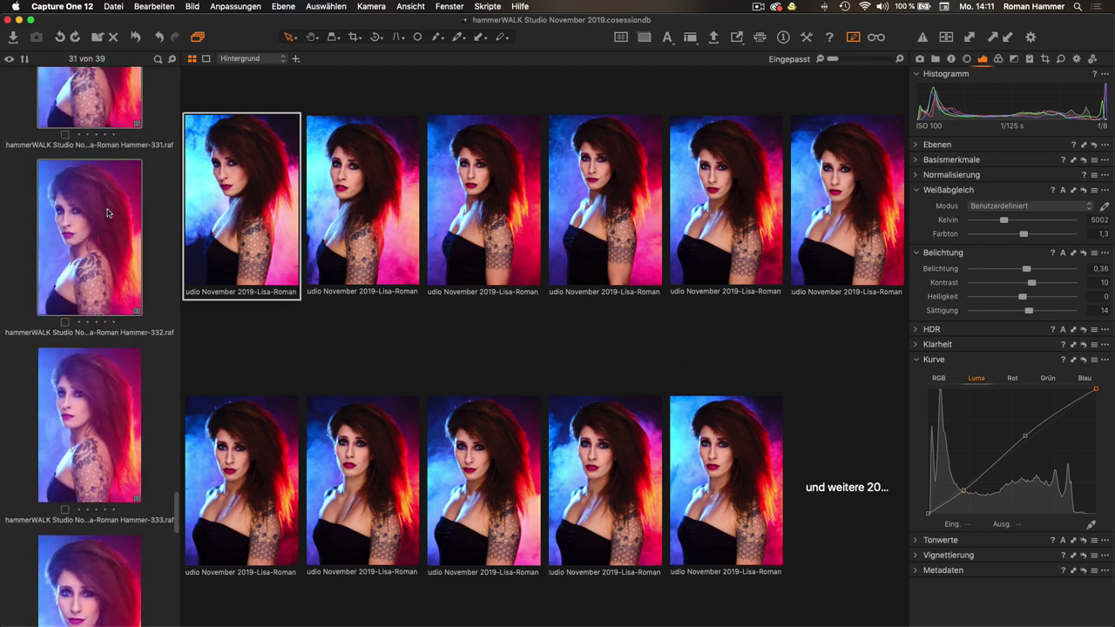
key("shift+Up")
key("shift+Up")
key("shift+Up")
key("shift+Up")
key("shift+Up")
key("shift+Up")
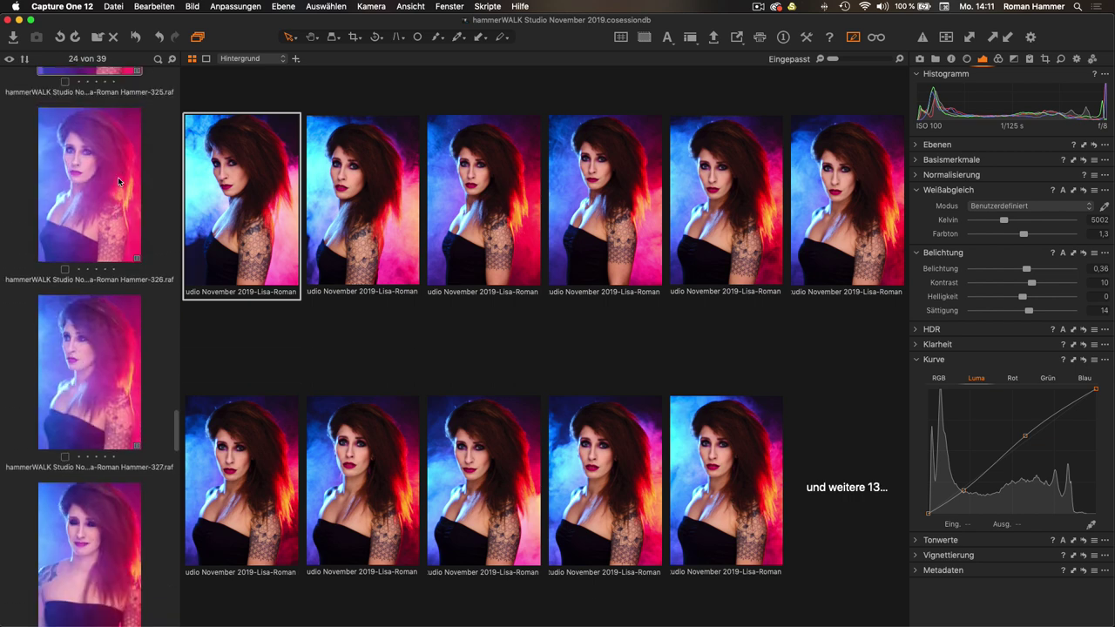
key("shift+Up")
key("shift+Up")
key("shift+Up")
key("shift+Up")
key("shift+Up")
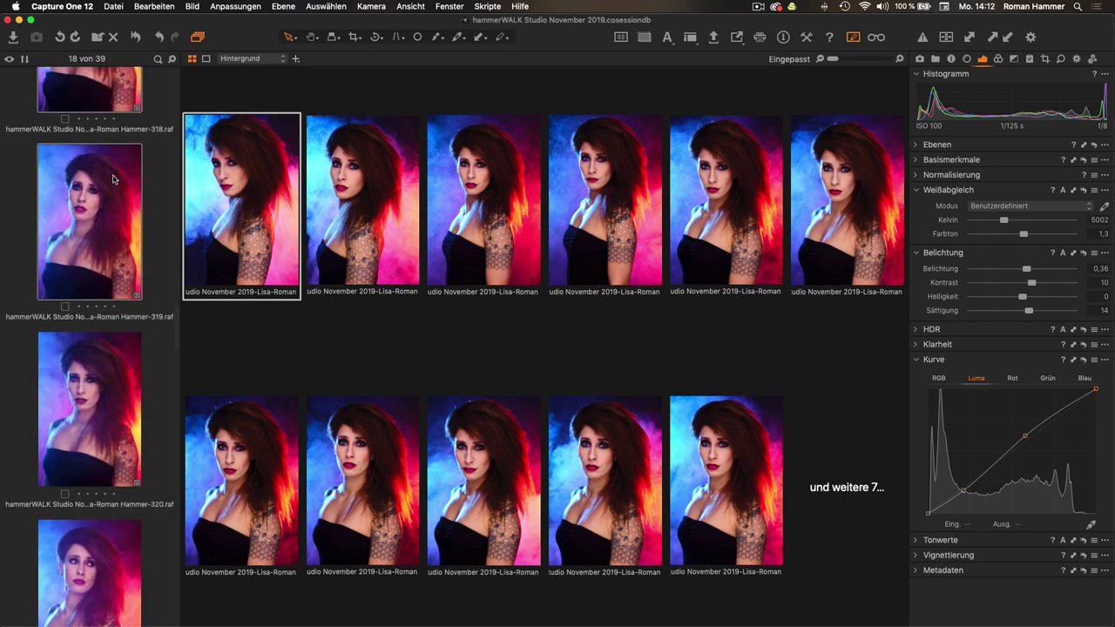
key("shift+Up")
key("shift+Up")
key("shift+Up")
key("shift+Up")
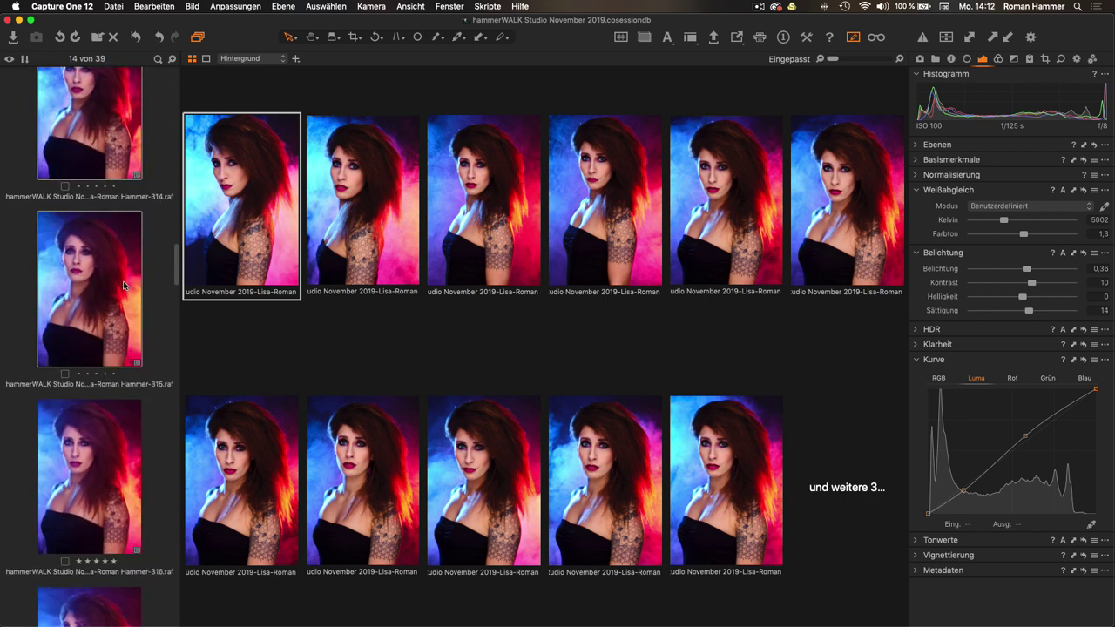
left_click(105, 433, "super")
left_click(104, 433, "super")
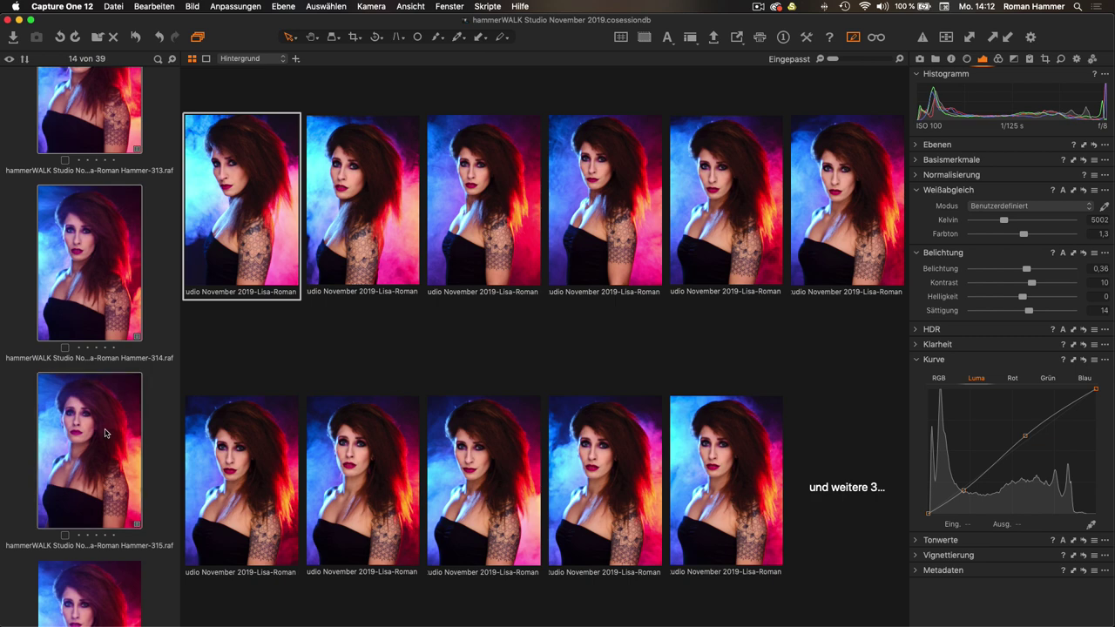
Set image 315's exposure to 0.57 and contrast to 12, and apply its exposure, contrast and saturation to the other selected images.
left_click(100, 429)
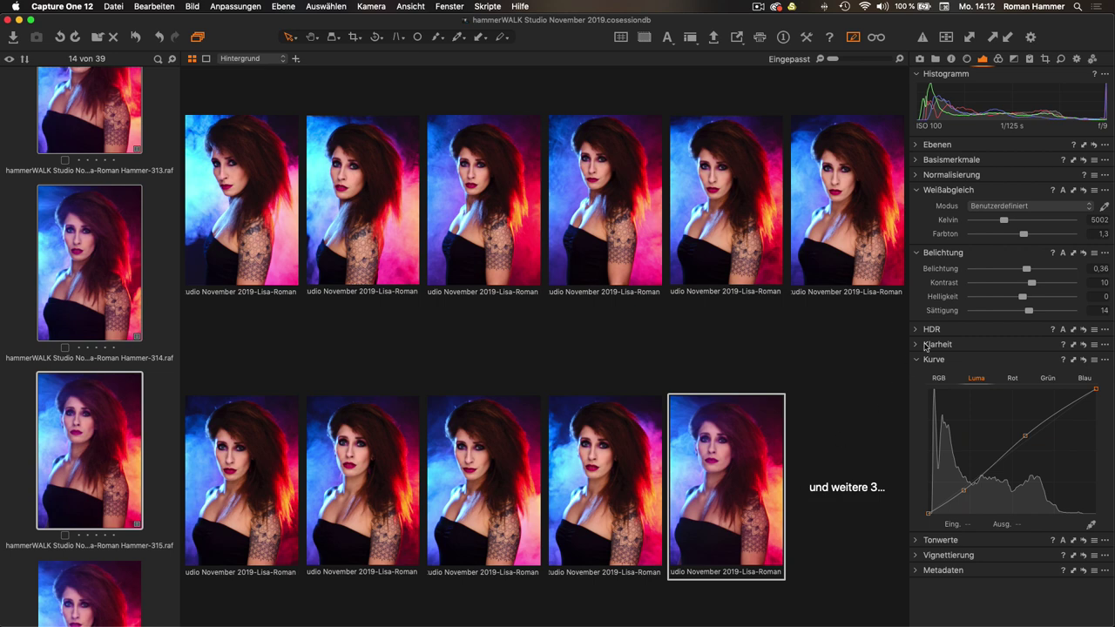
left_click_drag(1028, 271, 1031, 271)
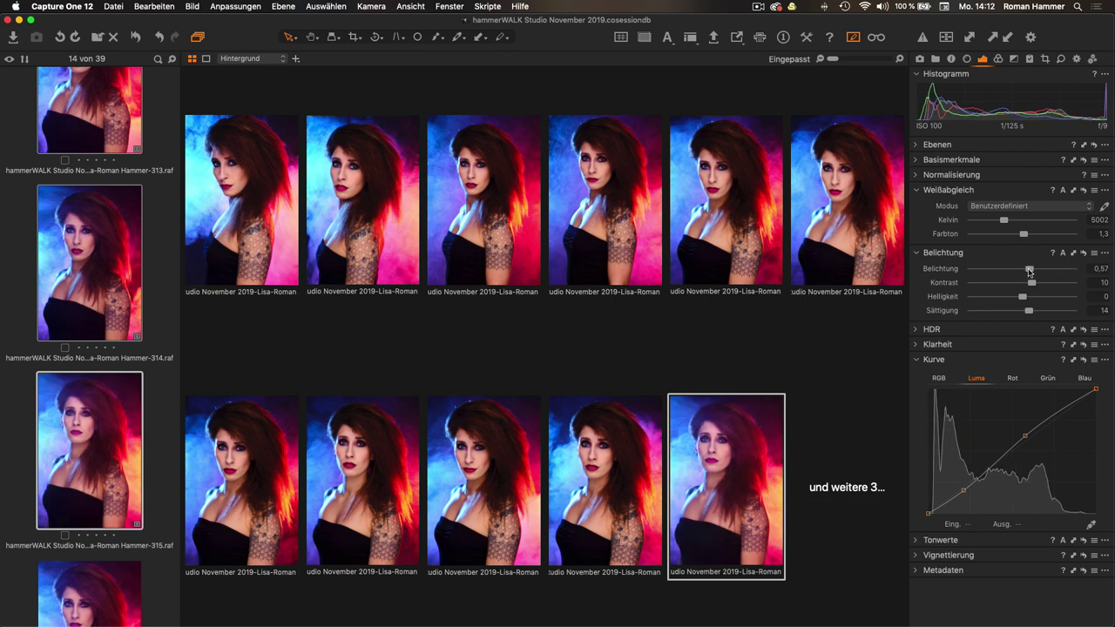
left_click_drag(1031, 282, 1034, 282)
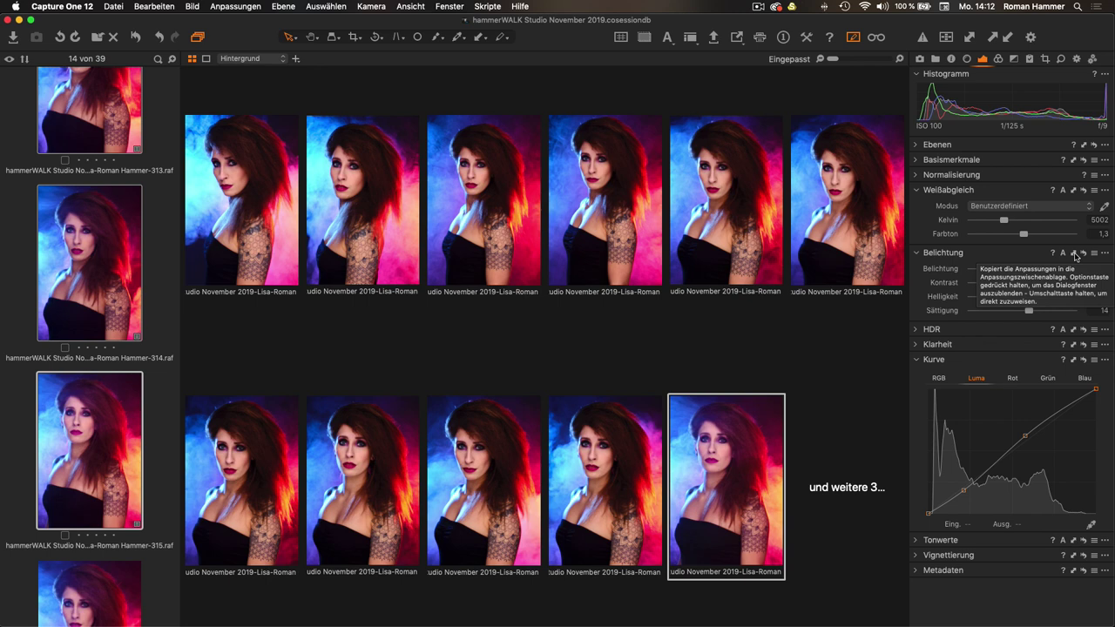
left_click(1074, 254)
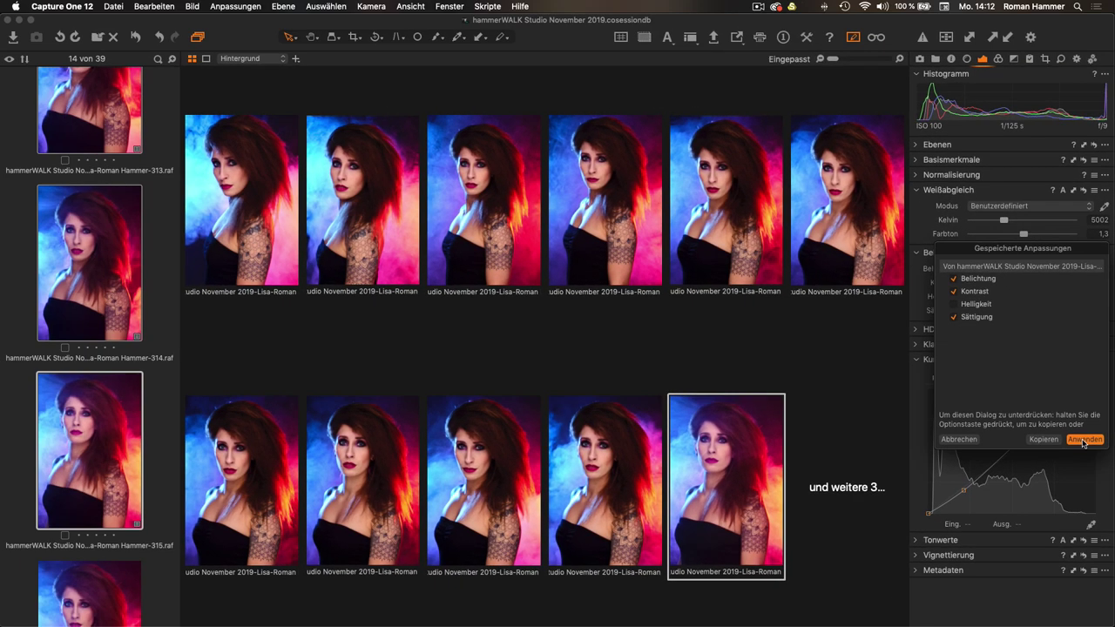
left_click(1082, 440)
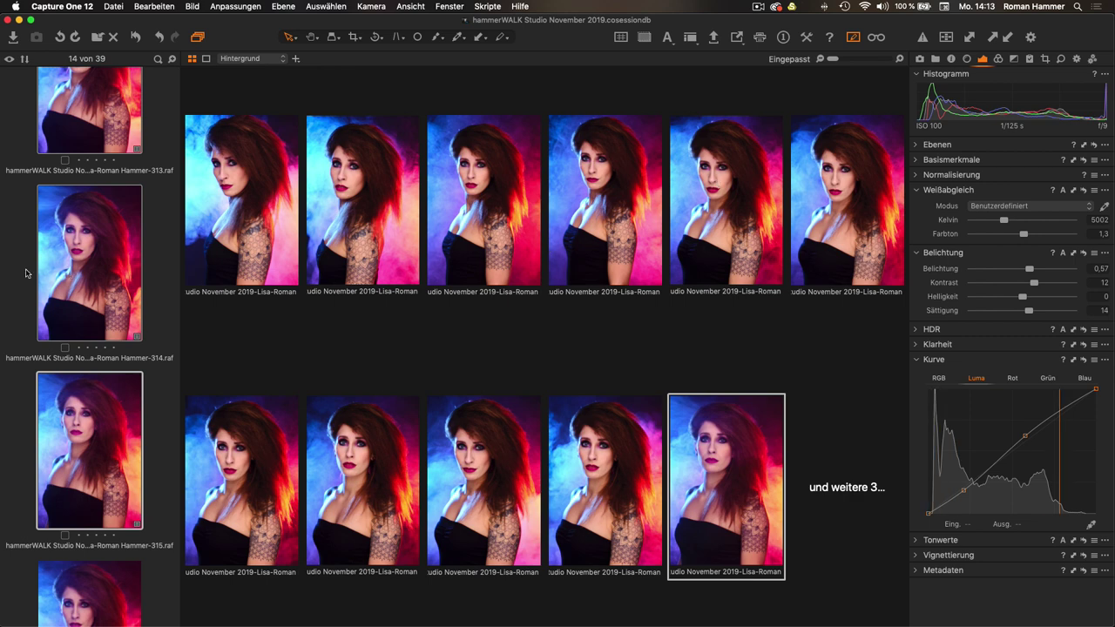
Select only image 307 and compare it with and without its adjustments.
scroll(26, 274, "up", 10)
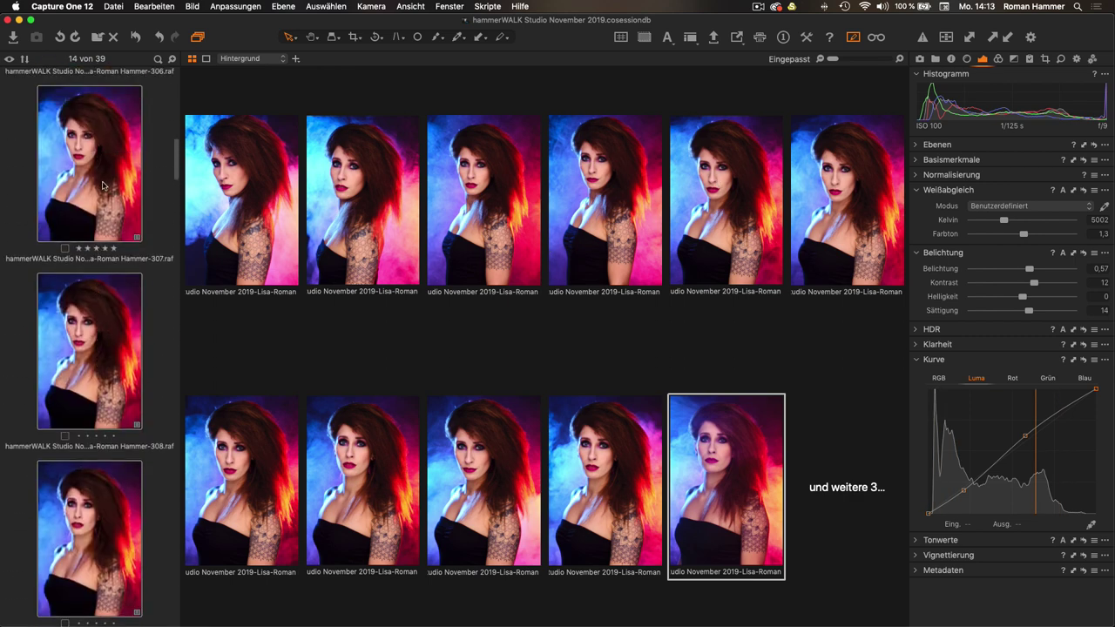
left_click(120, 184)
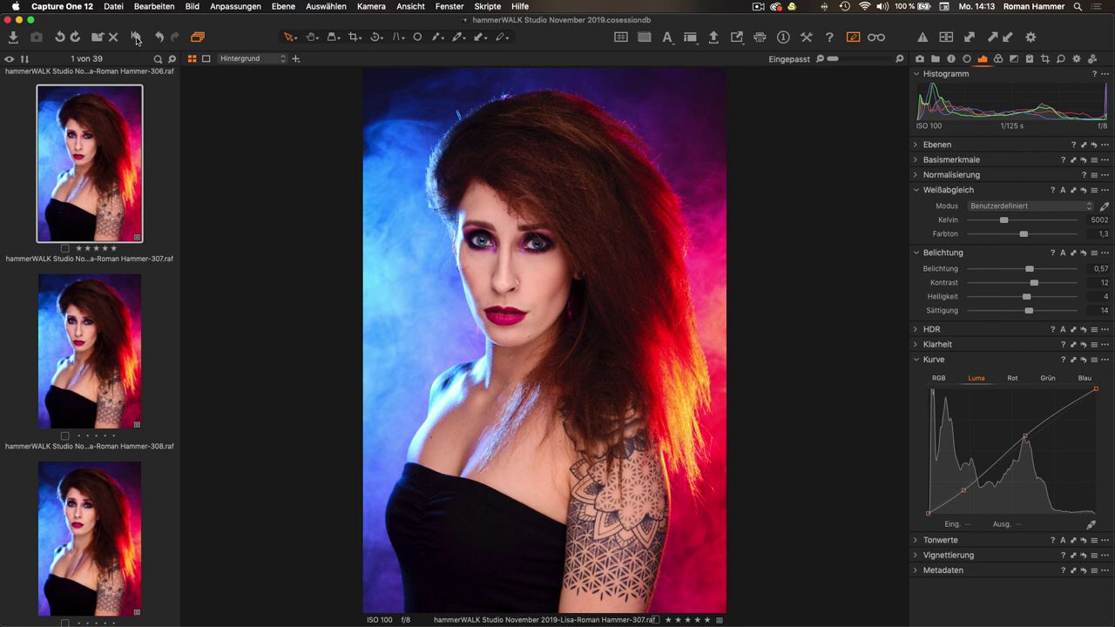
left_click(136, 38)
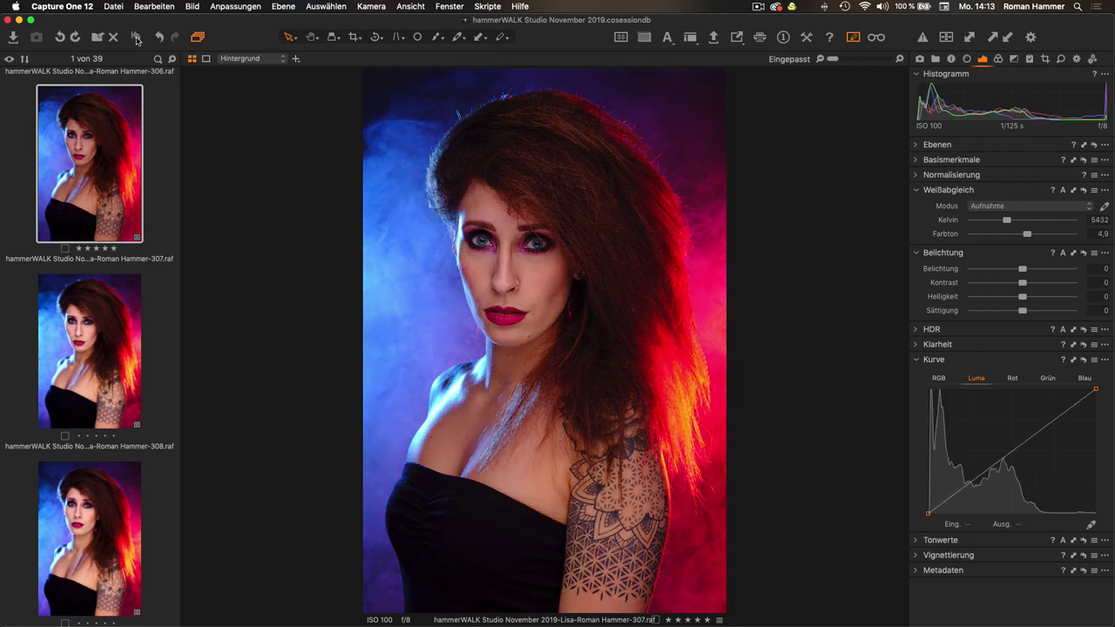
left_click(136, 38)
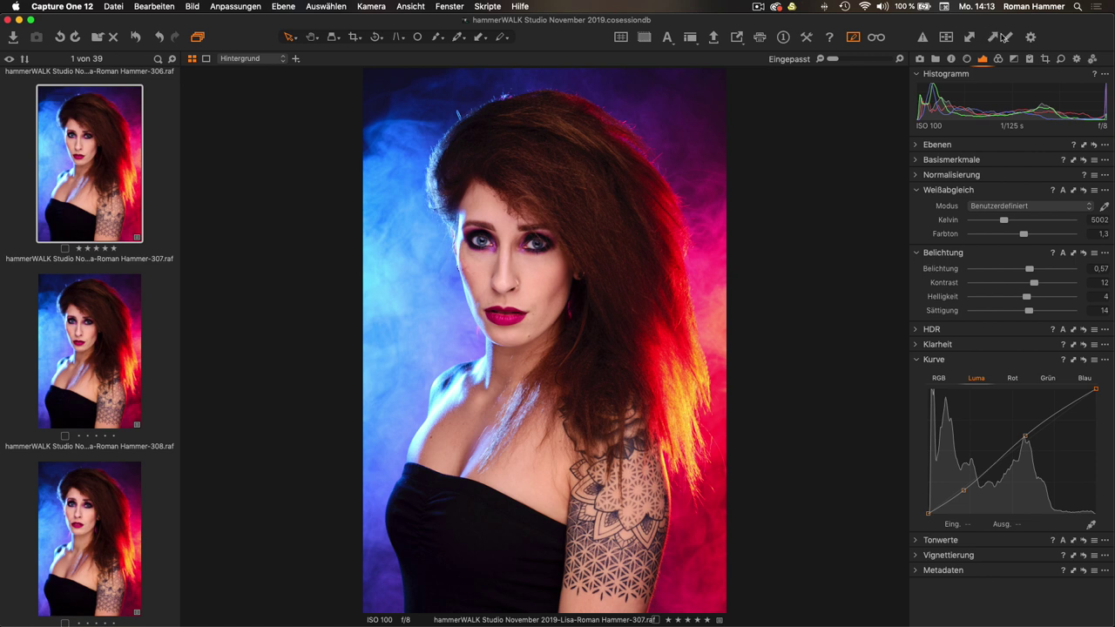
Check the styles and saved adjustments, and show the list of layers for image 307.
left_click(1032, 61)
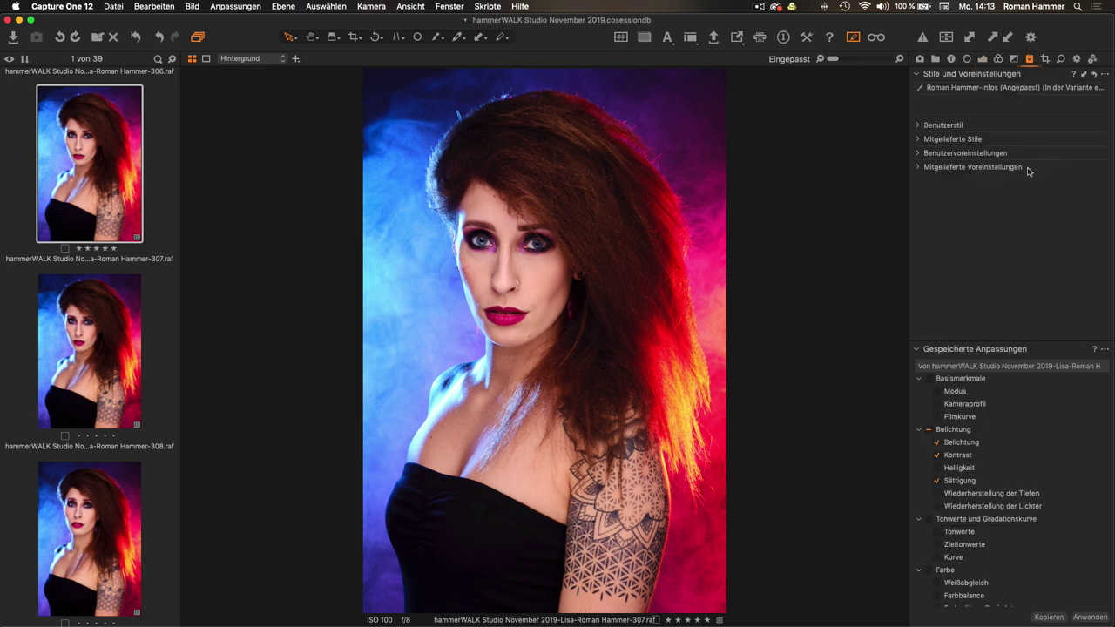
left_click(984, 59)
left_click(932, 145)
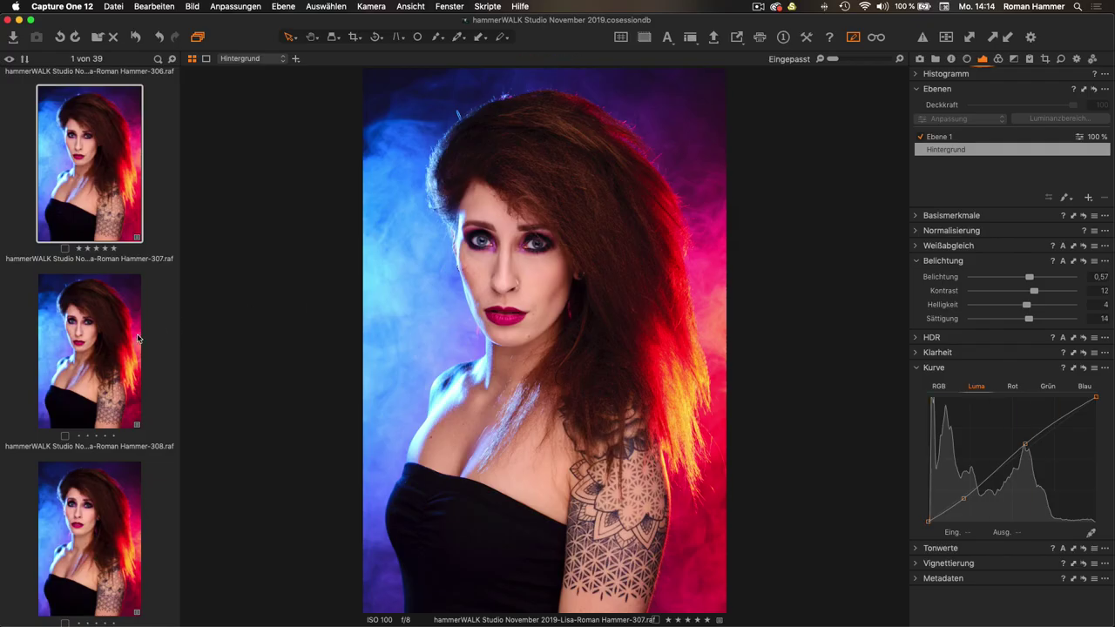
scroll(145, 330, "down", 20)
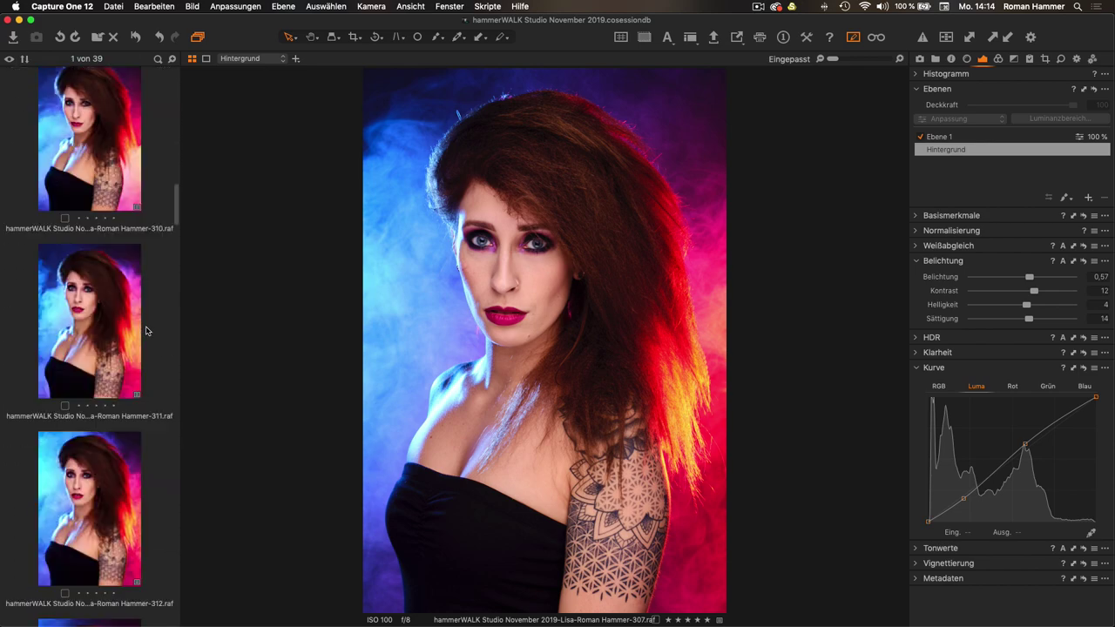
scroll(145, 330, "up", 20)
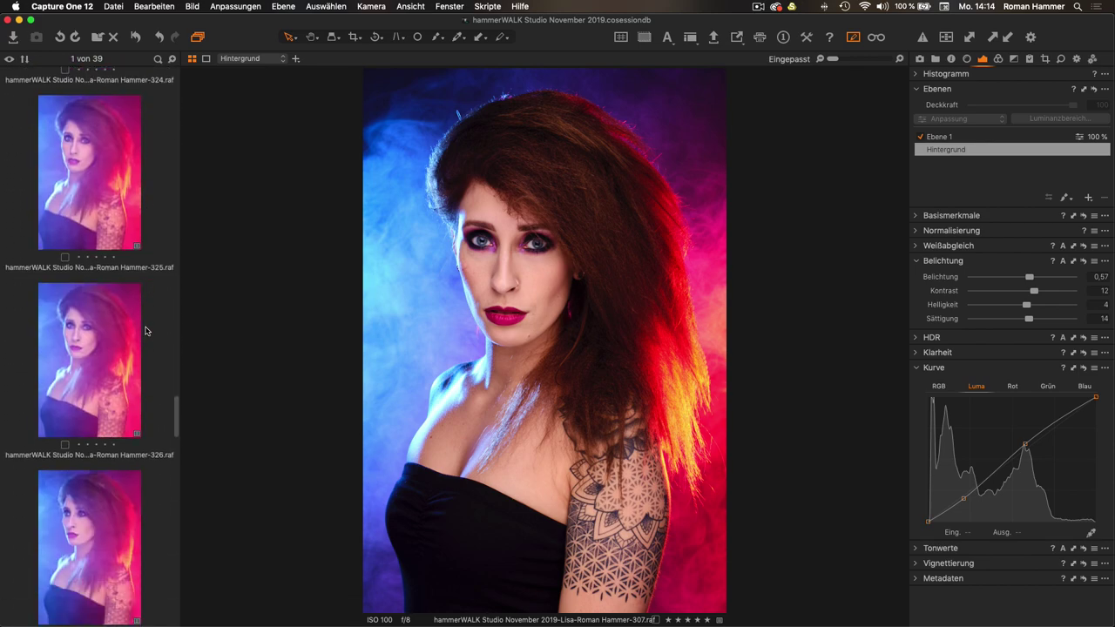
scroll(146, 330, "up", 5)
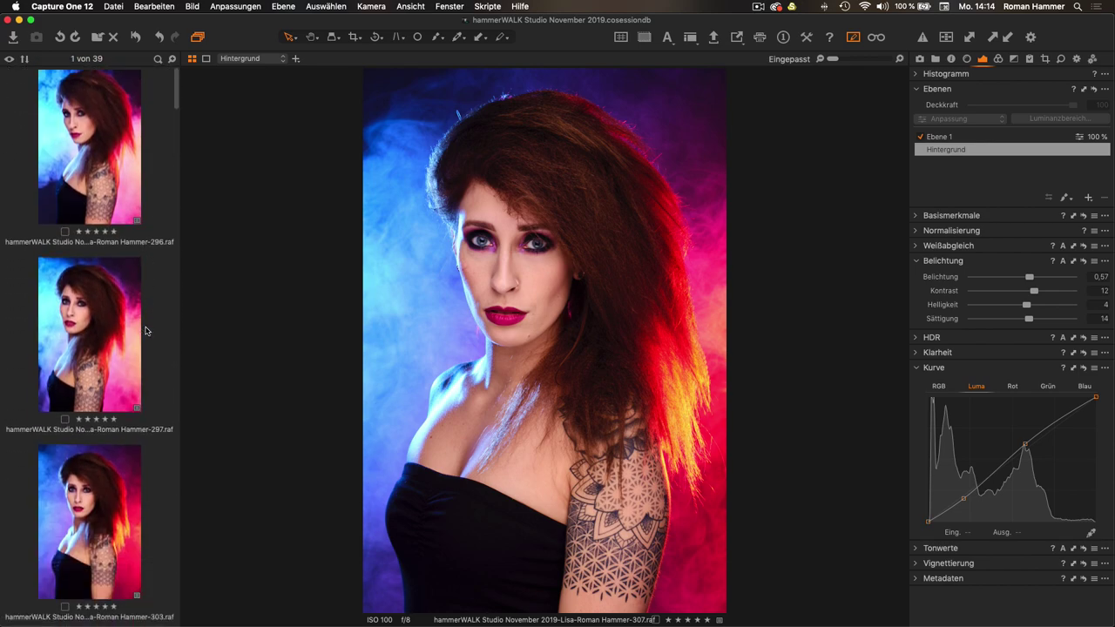